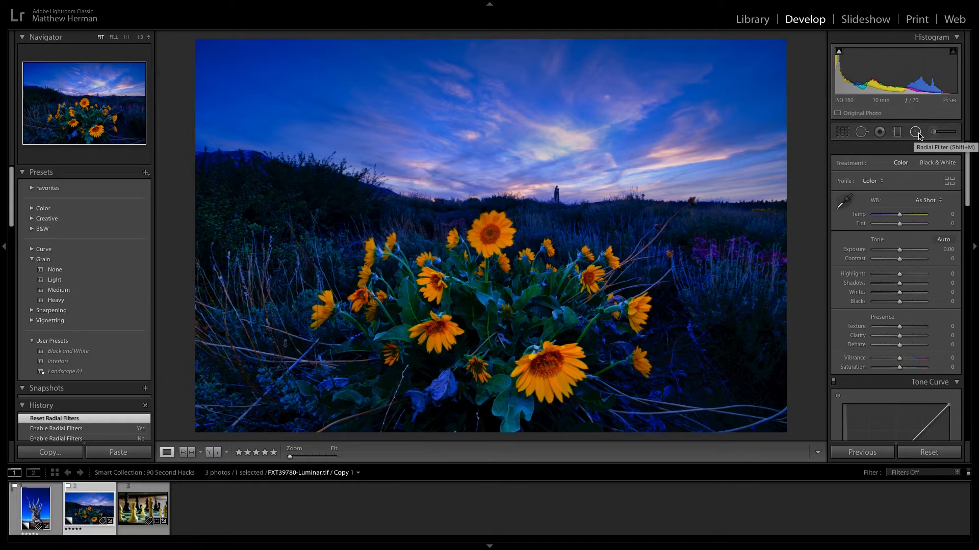
Step: Add a radial filter with the Dodge (Lighten) effect around the topmost large yellow flower
{"action": "left_click", "coordinate": [916, 133]}
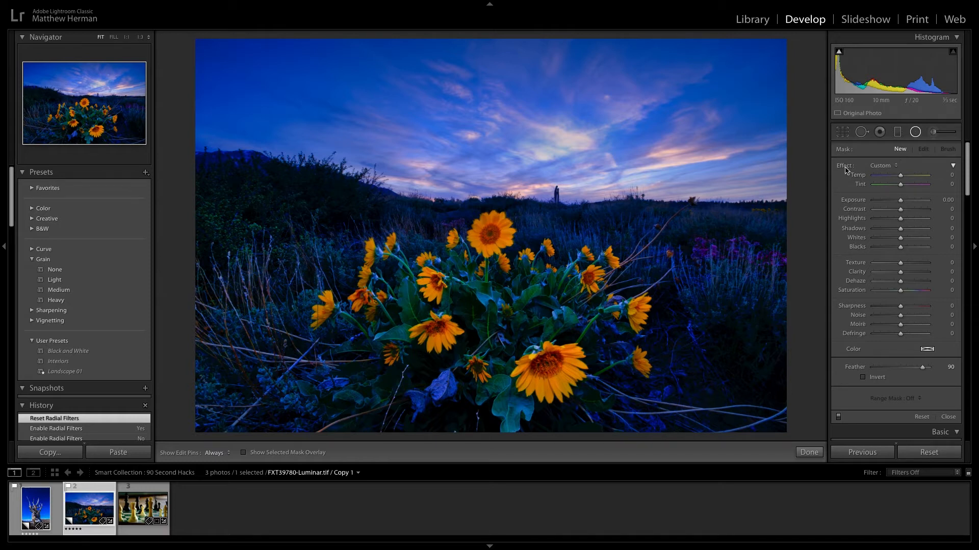
{"action": "left_click", "coordinate": [888, 166]}
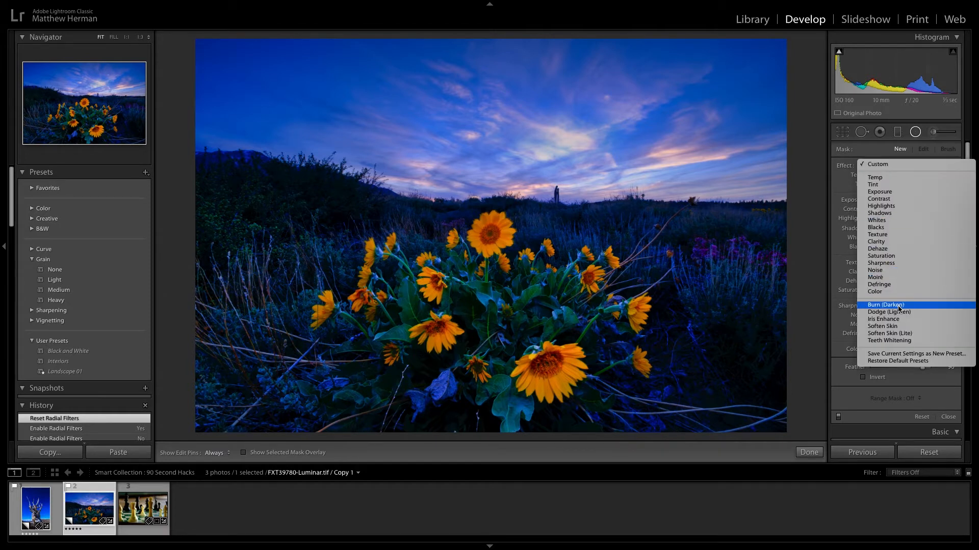
{"action": "left_click", "coordinate": [898, 313]}
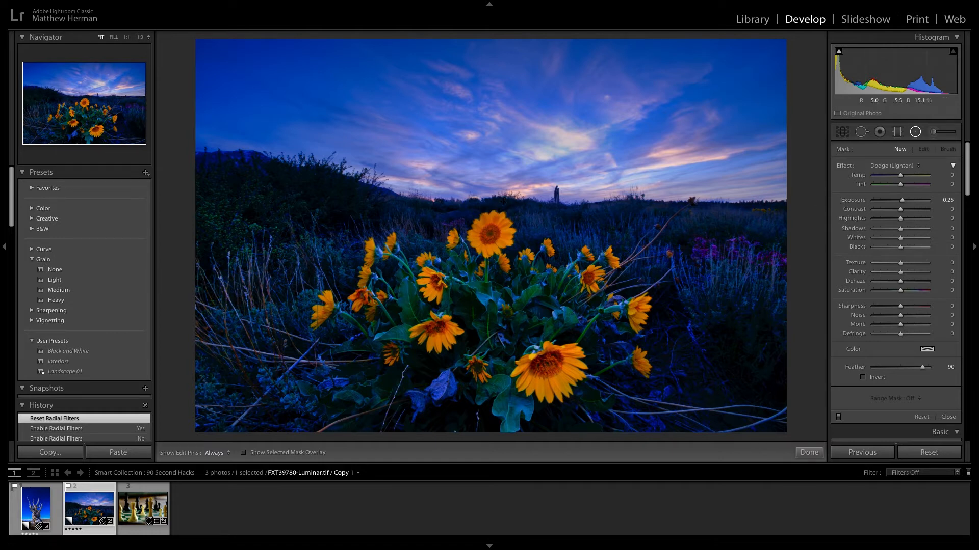
{"action": "left_click_drag", "start_coordinate": [474, 215], "coordinate": [492, 233]}
{"action": "mouse_move", "coordinate": [492, 234]}
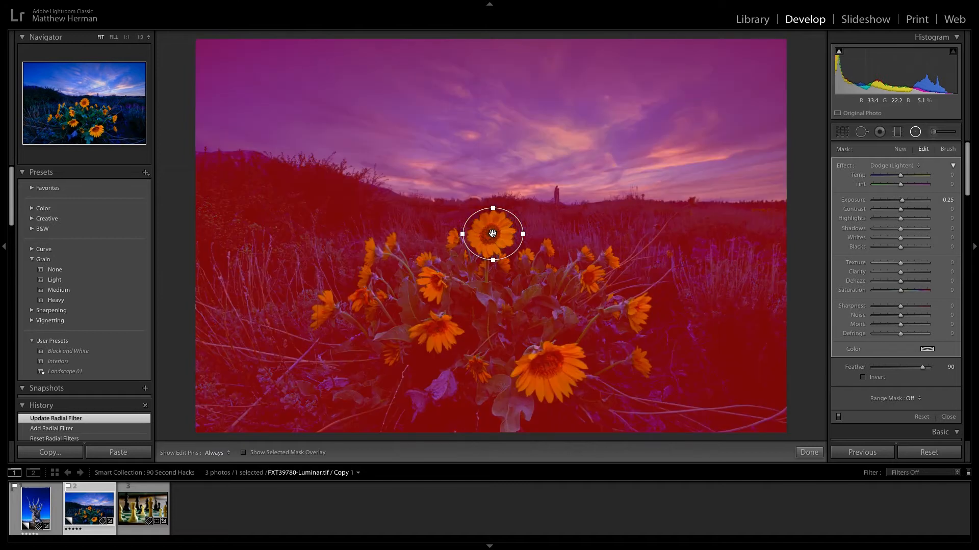
Step: With the mask overlay shown, set the filter's feather to 0 and invert the mask, centring it on the flower
{"action": "key", "text": "o"}
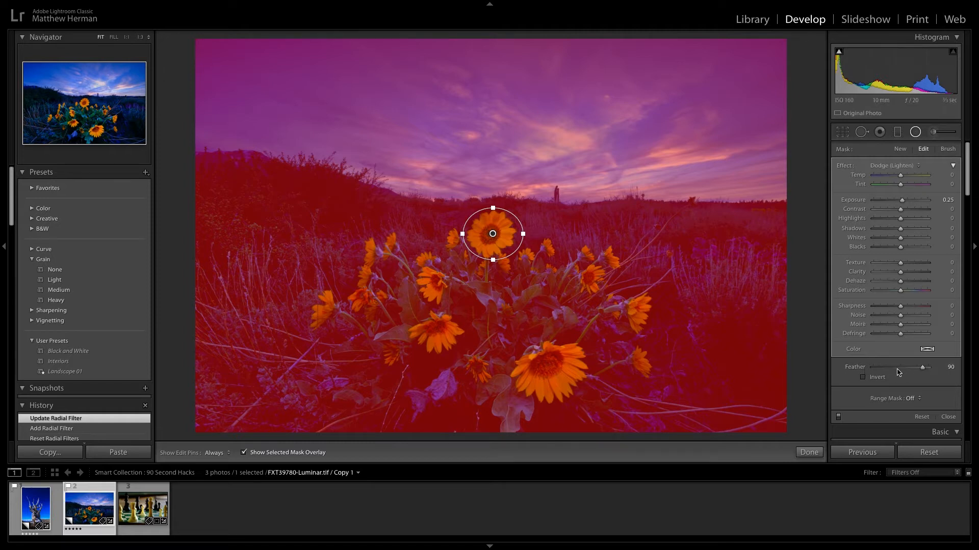
{"action": "left_click_drag", "start_coordinate": [923, 370], "coordinate": [862, 372]}
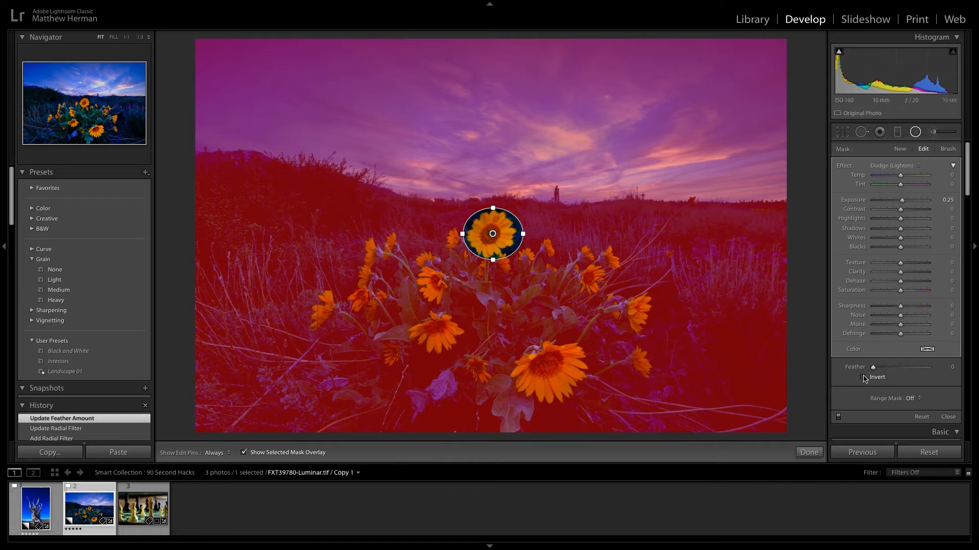
{"action": "left_click", "coordinate": [864, 378]}
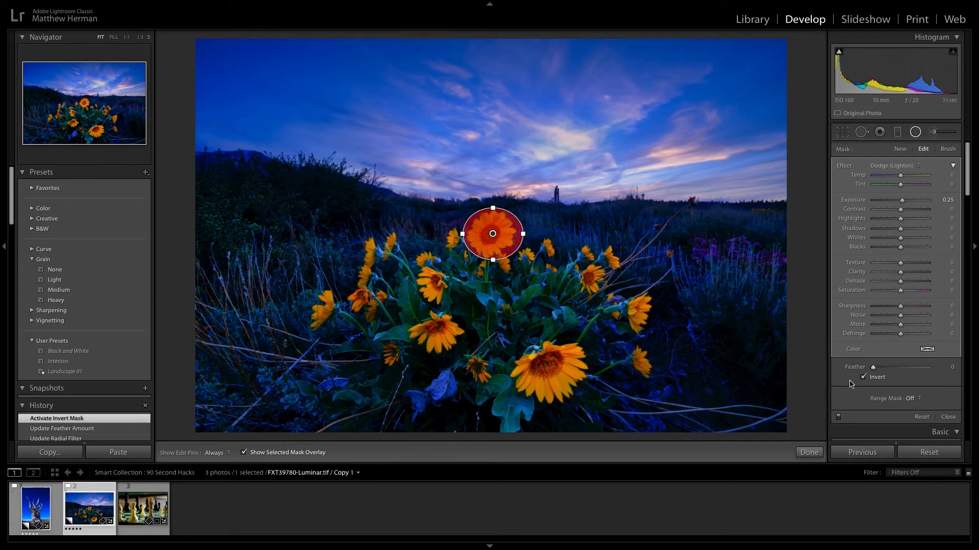
{"action": "left_click_drag", "start_coordinate": [492, 235], "coordinate": [489, 233]}
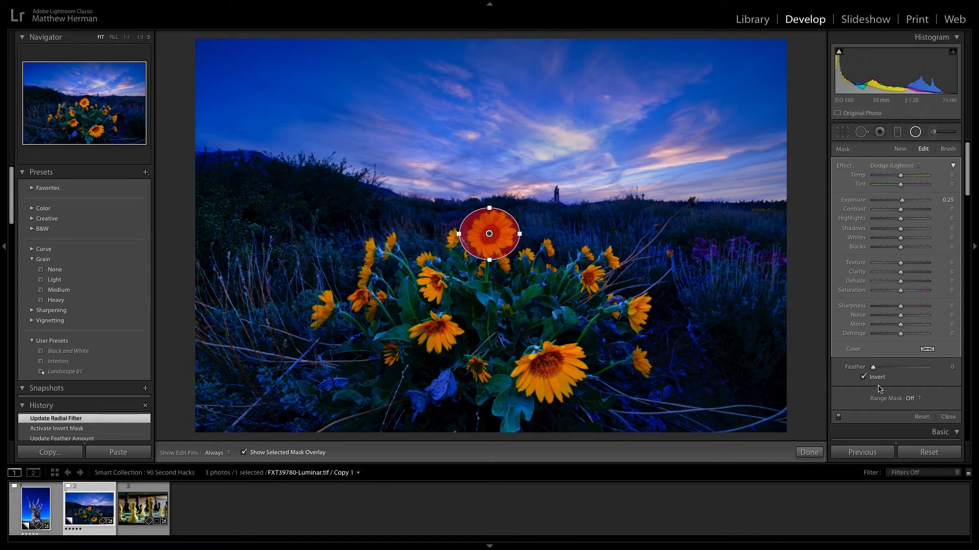
Step: Set the radial filter's feather to 78 and refit its ellipse around the topmost flower
{"action": "left_click_drag", "start_coordinate": [875, 370], "coordinate": [920, 370]}
{"action": "left_click_drag", "start_coordinate": [488, 235], "coordinate": [490, 234]}
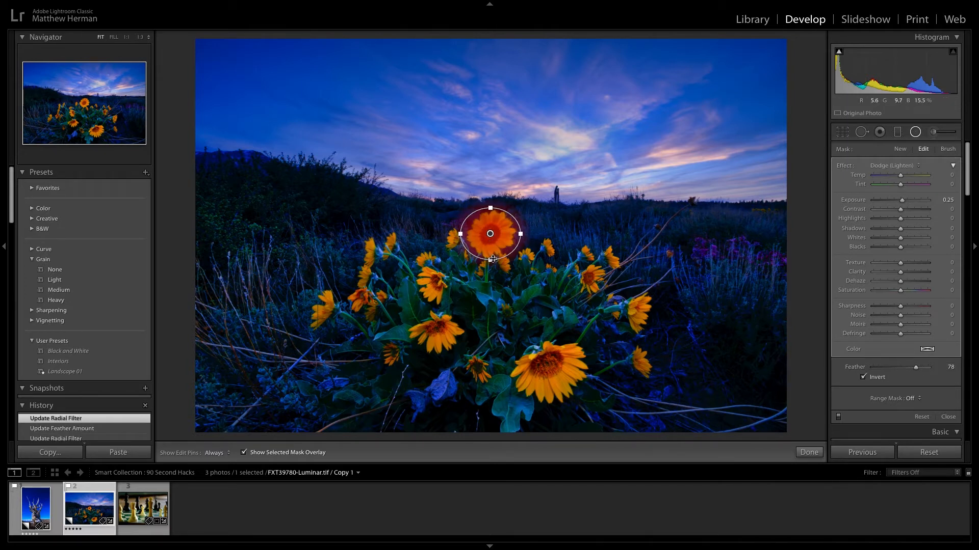
{"action": "left_click_drag", "start_coordinate": [492, 259], "coordinate": [491, 262]}
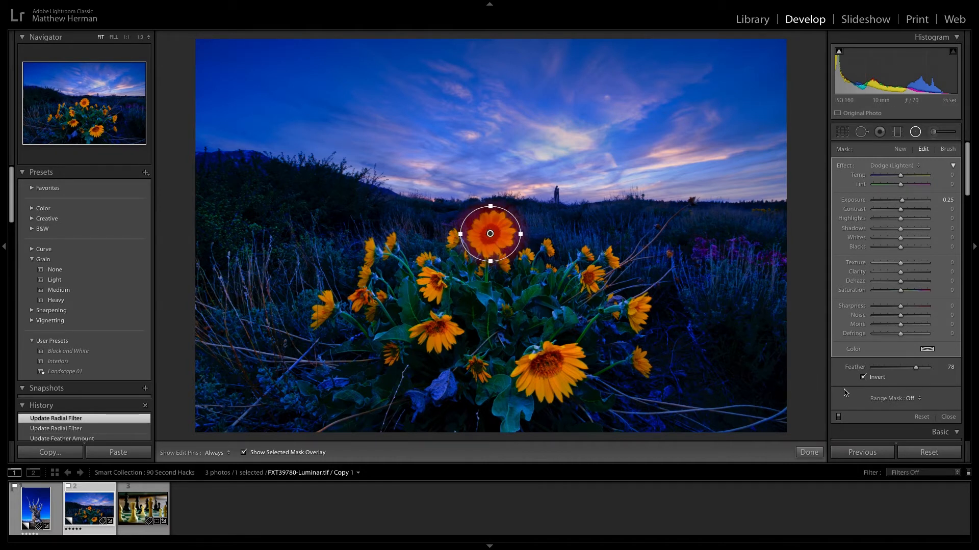
Step: Hide the overlay, set the filter's exposure to 1.41 and place a duplicate on the large flower at lower left of the cluster
{"action": "key", "text": "o"}
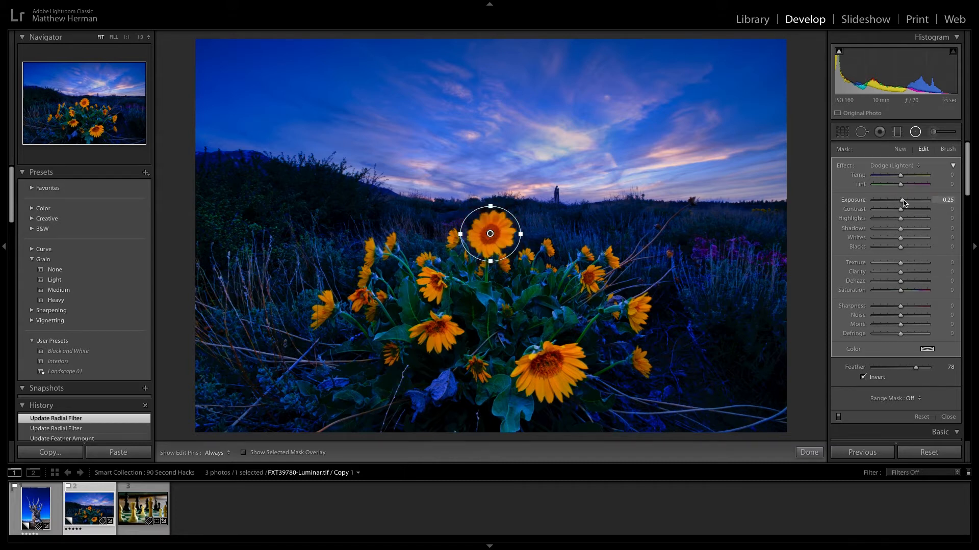
{"action": "left_click_drag", "start_coordinate": [903, 203], "coordinate": [911, 203]}
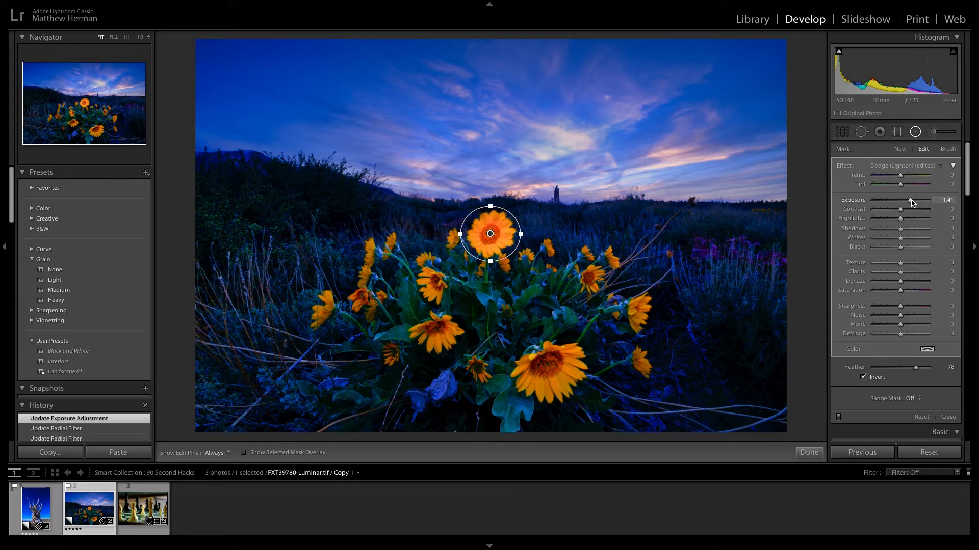
{"action": "right_click", "coordinate": [491, 234]}
{"action": "left_click", "coordinate": [510, 241]}
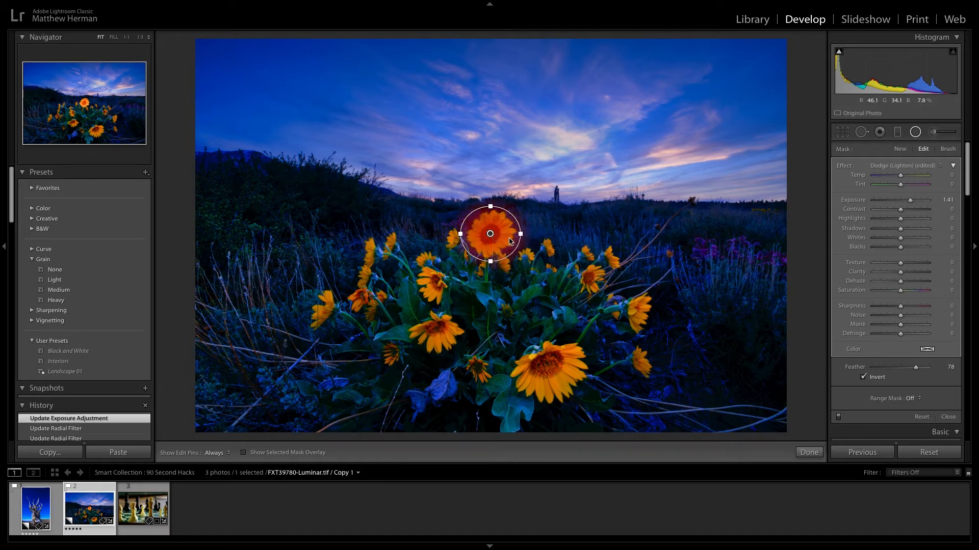
{"action": "left_click_drag", "start_coordinate": [490, 234], "coordinate": [434, 332]}
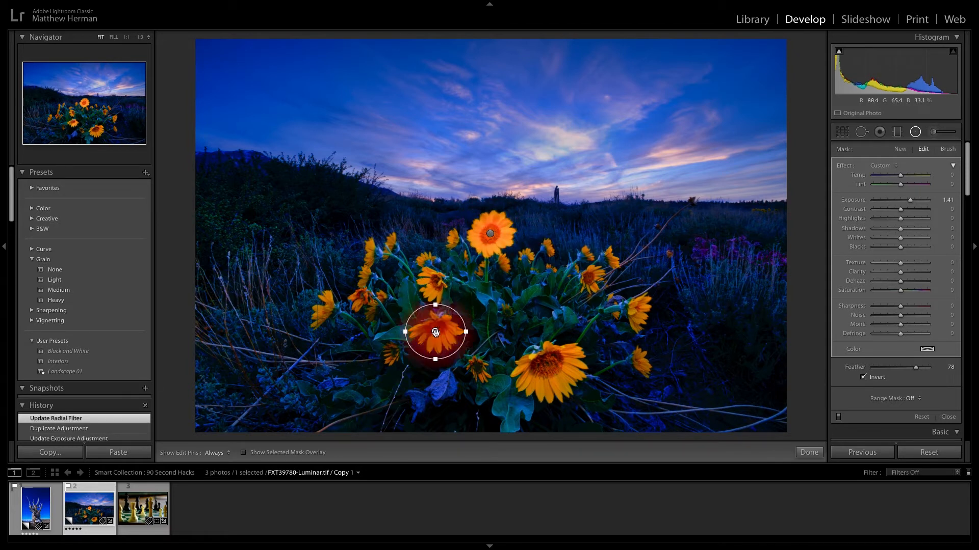
Step: Duplicate the lower-left flower's radial filter and fit the copy over the largest flower at the bottom of the cluster
{"action": "right_click", "coordinate": [434, 332]}
{"action": "left_click", "coordinate": [454, 340]}
{"action": "left_click_drag", "start_coordinate": [435, 332], "coordinate": [554, 396]}
{"action": "left_click_drag", "start_coordinate": [584, 358], "coordinate": [549, 368]}
Step: Place duplicate radial filters on the lower-right, upper-left and right-hand flowers, shrinking the lower-right ellipse to fit
{"action": "right_click", "coordinate": [436, 331]}
{"action": "left_click", "coordinate": [454, 335]}
{"action": "left_click_drag", "start_coordinate": [437, 333], "coordinate": [643, 365]}
{"action": "right_click", "coordinate": [434, 286]}
{"action": "left_click", "coordinate": [453, 291]}
{"action": "right_click", "coordinate": [638, 315]}
{"action": "left_click", "coordinate": [658, 319]}
{"action": "left_click_drag", "start_coordinate": [643, 342], "coordinate": [643, 346]}
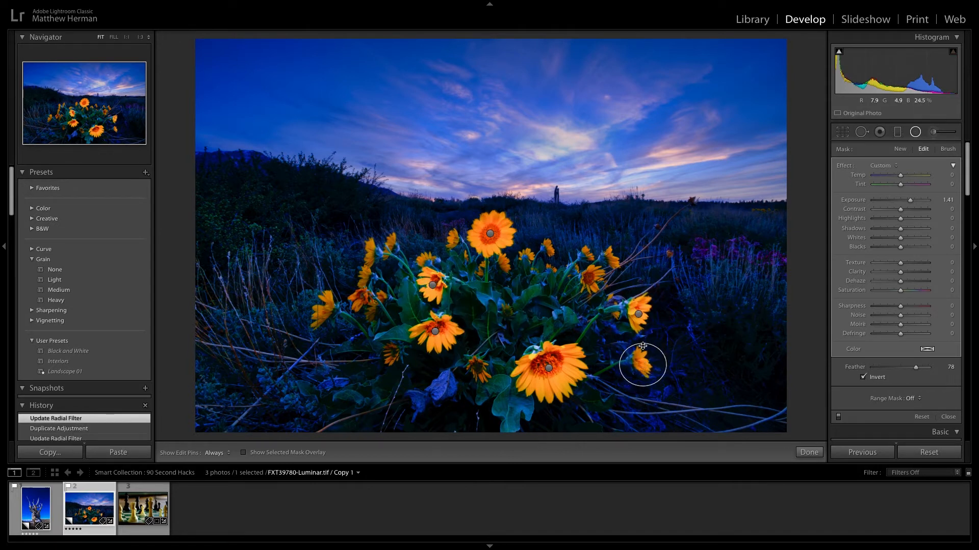
Step: Place another duplicate radial filter on the small upper-right flower and shrink its ellipse to fit
{"action": "left_click", "coordinate": [639, 314]}
{"action": "left_click_drag", "start_coordinate": [640, 312], "coordinate": [592, 277]}
{"action": "left_click_drag", "start_coordinate": [590, 254], "coordinate": [590, 258]}
{"action": "left_click_drag", "start_coordinate": [614, 278], "coordinate": [609, 278]}
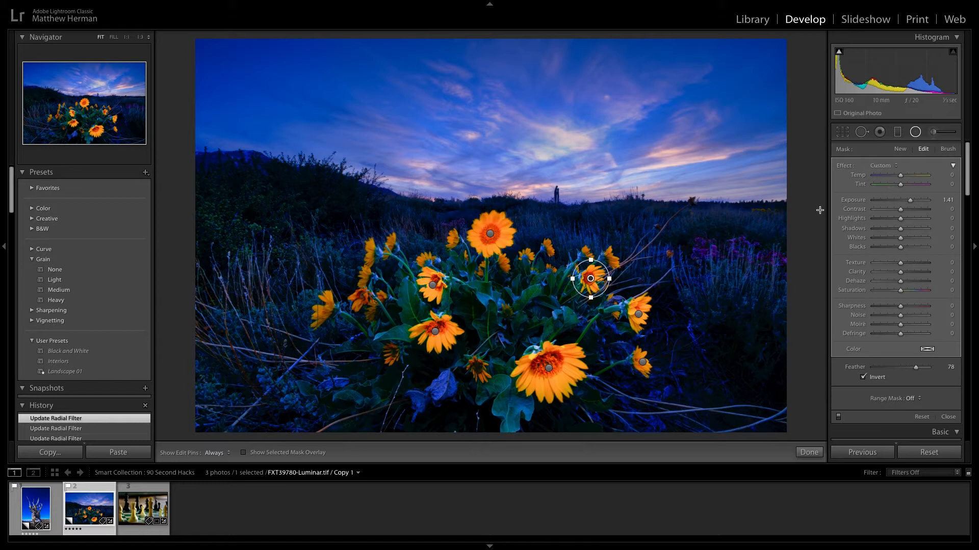
Step: Compare the flower photo with its radial filters off and on, and close the Radial Filter tool
{"action": "left_click", "coordinate": [838, 417]}
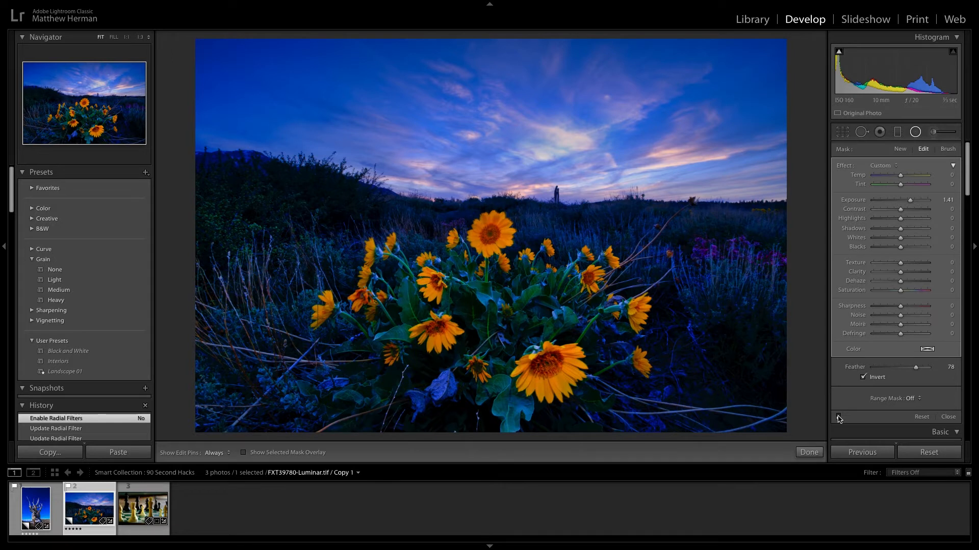
{"action": "left_click", "coordinate": [838, 417]}
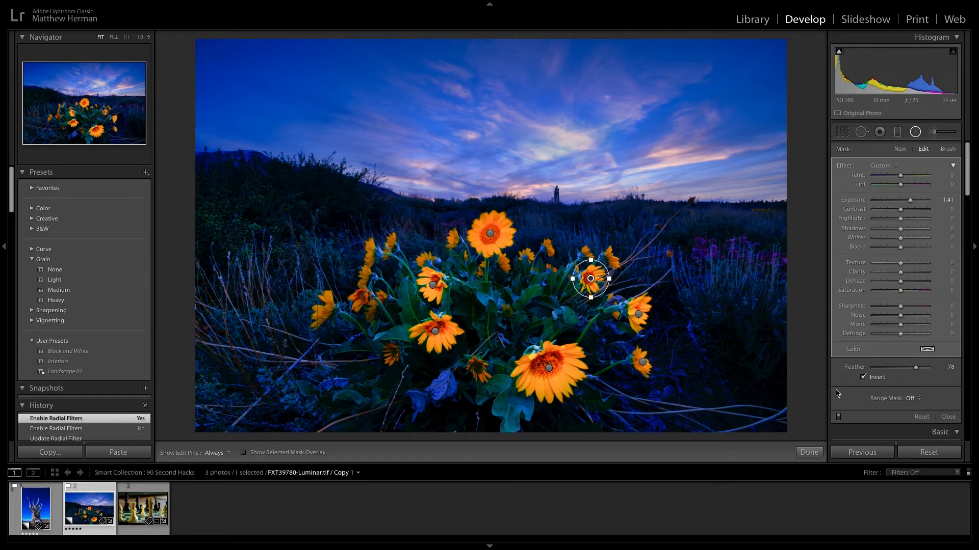
{"action": "left_click", "coordinate": [817, 452]}
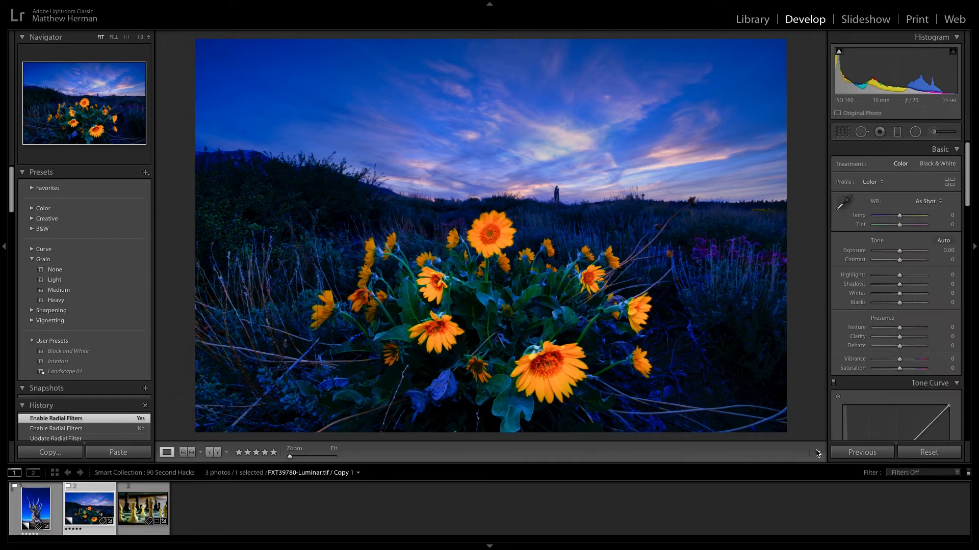
Step: Open the chess photo with the Radial Filter tool active and compare it with its radial filters off and on
{"action": "left_click", "coordinate": [137, 509]}
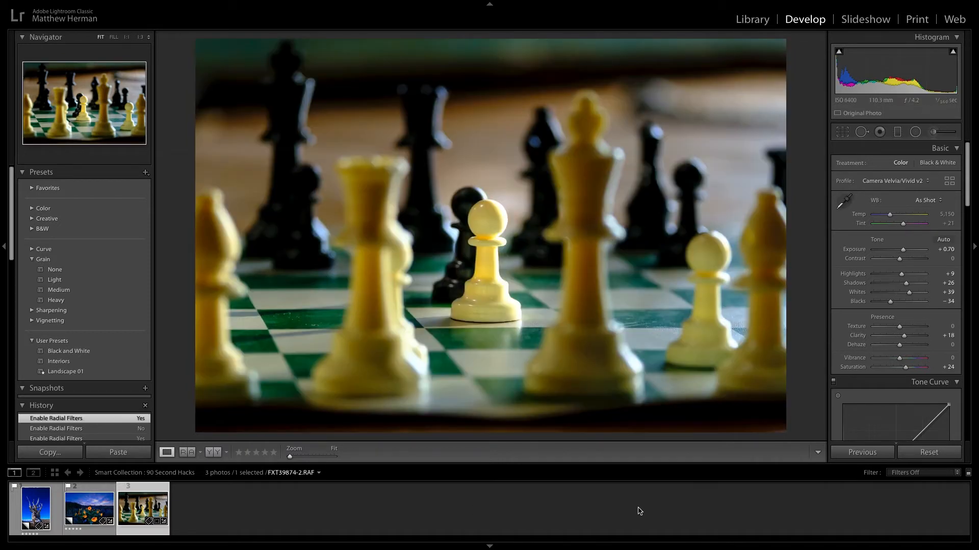
{"action": "left_click", "coordinate": [914, 133]}
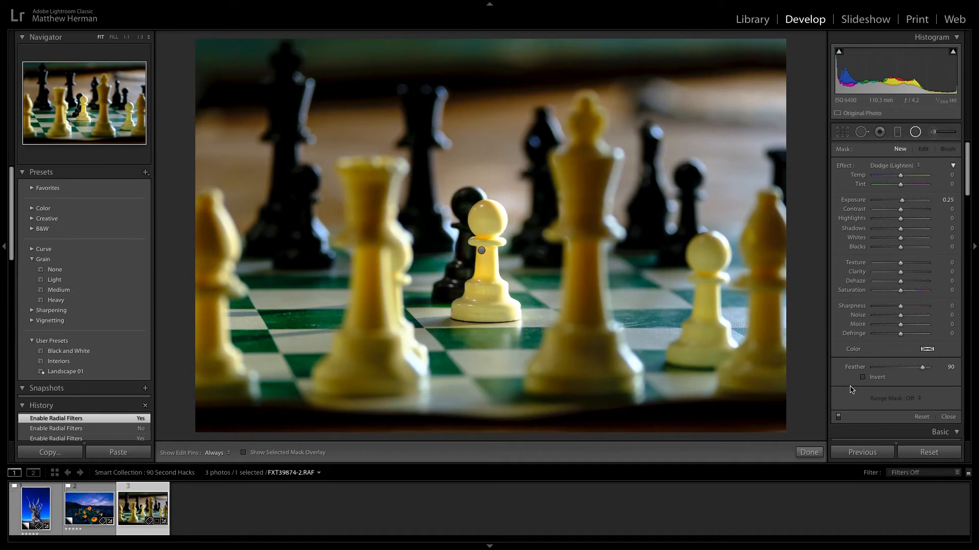
{"action": "left_click", "coordinate": [839, 418]}
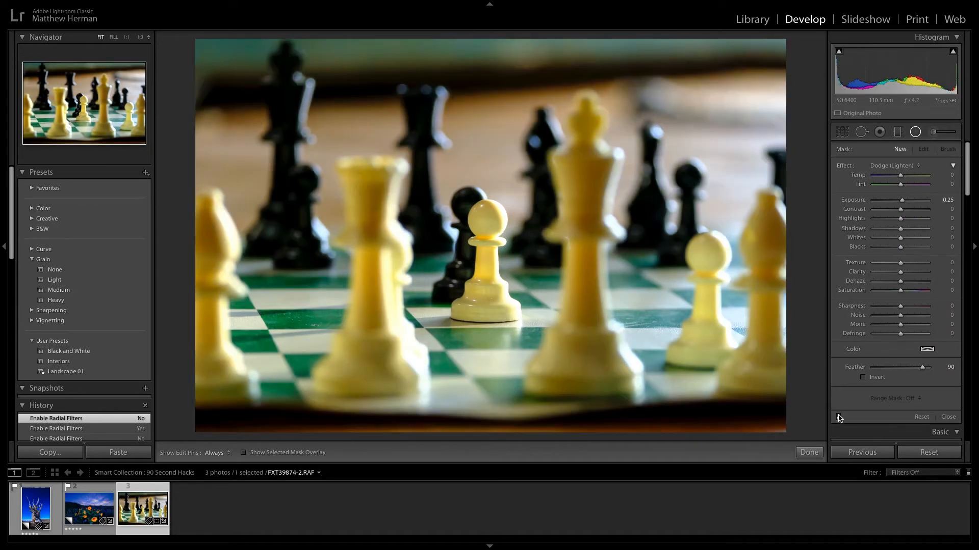
{"action": "left_click", "coordinate": [839, 418]}
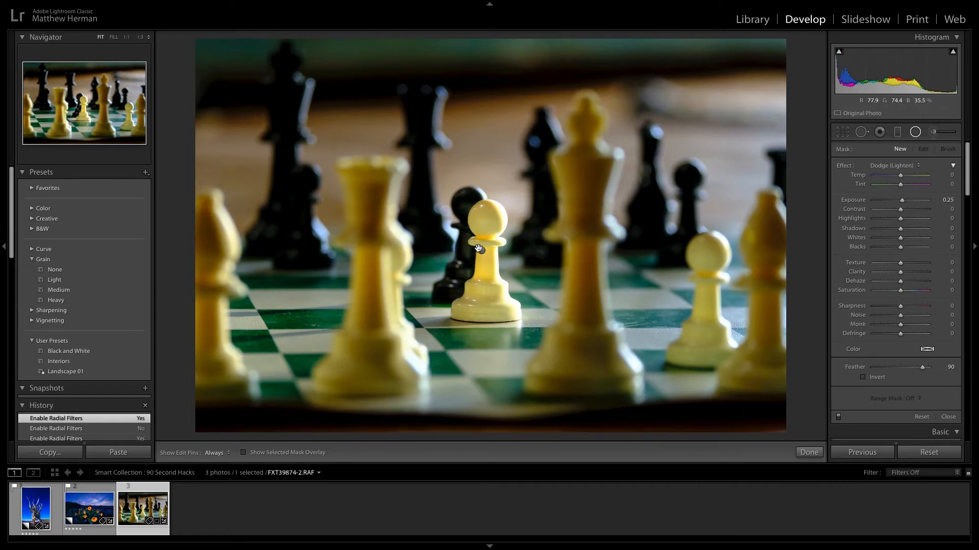
Step: Inspect the mask of the radial filter around the central white pawn, set its feather to 36 and compare before and after
{"action": "mouse_move", "coordinate": [482, 250]}
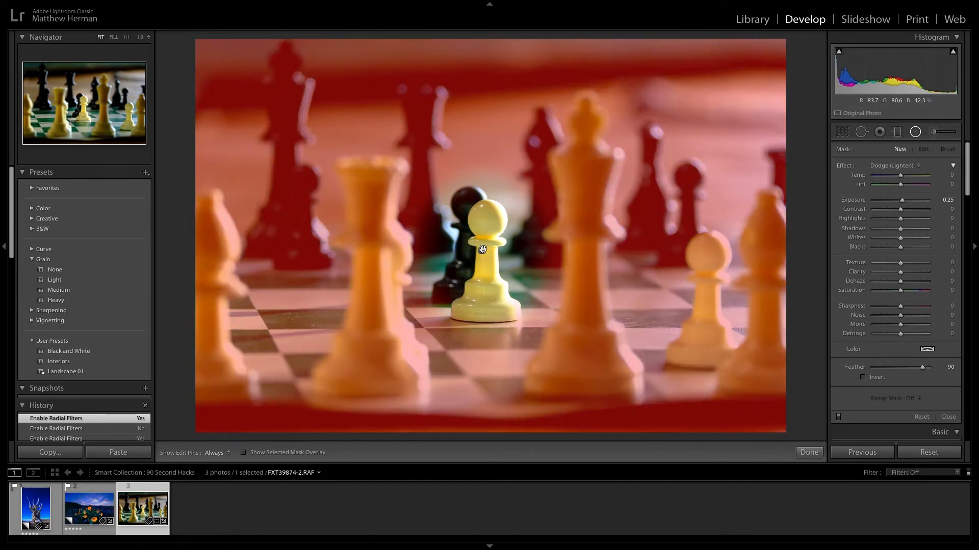
{"action": "left_click", "coordinate": [482, 249]}
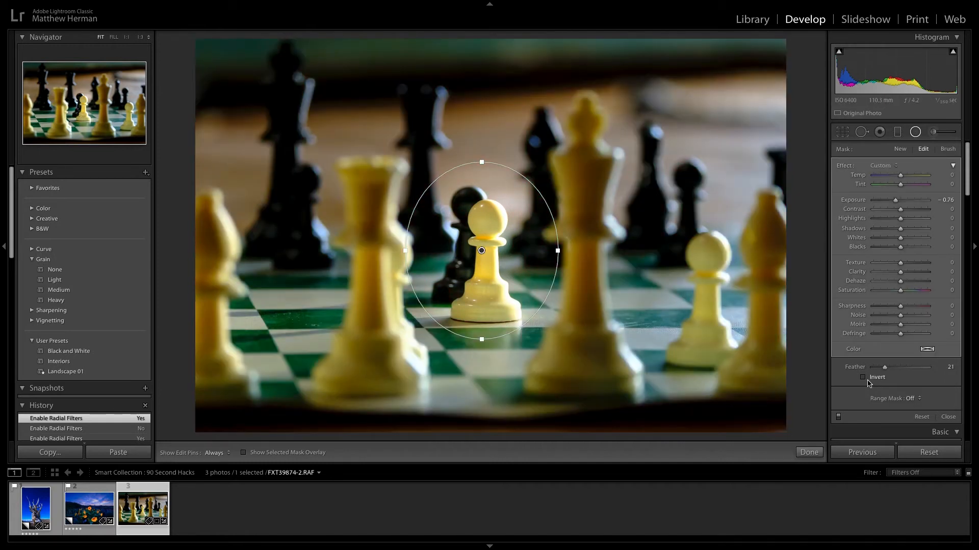
{"action": "key", "text": "o"}
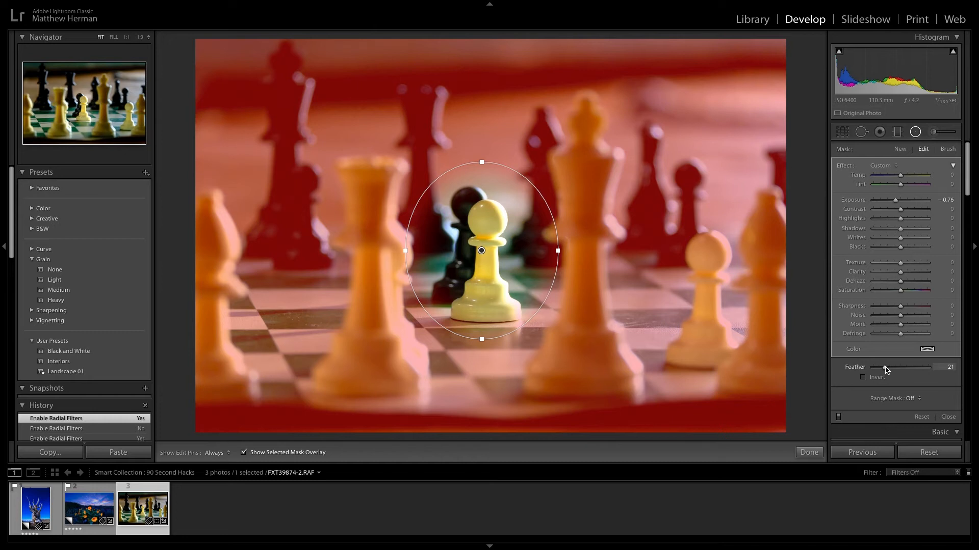
{"action": "key", "text": "o"}
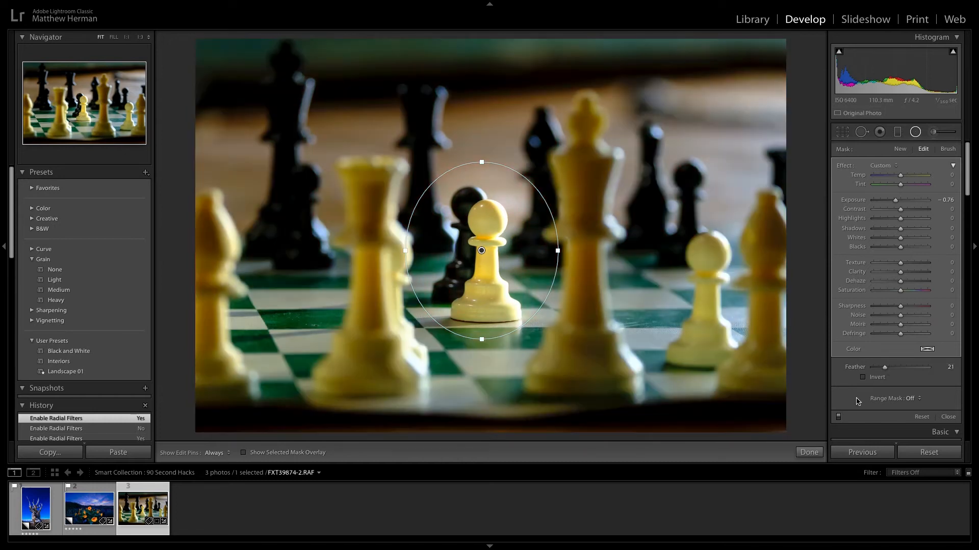
{"action": "left_click_drag", "start_coordinate": [887, 370], "coordinate": [895, 371]}
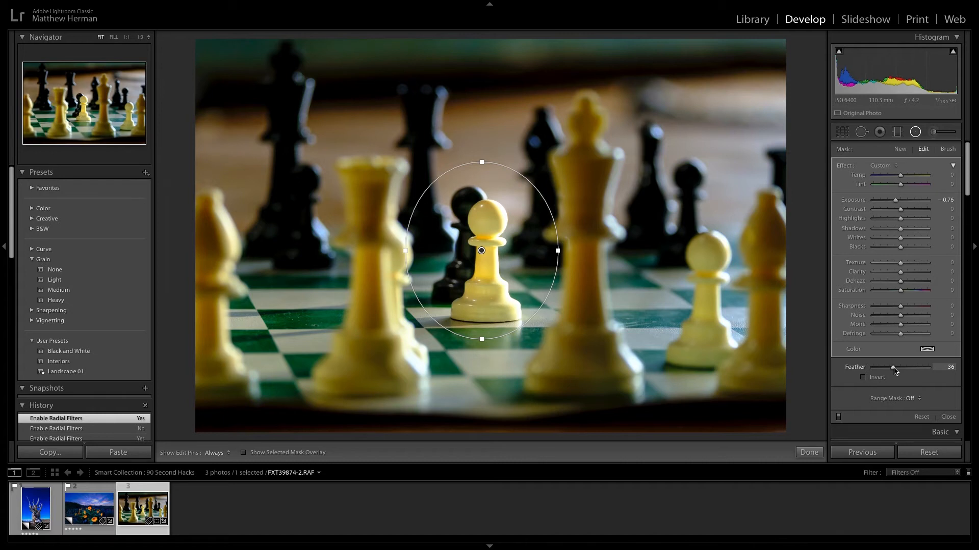
{"action": "left_click", "coordinate": [838, 418]}
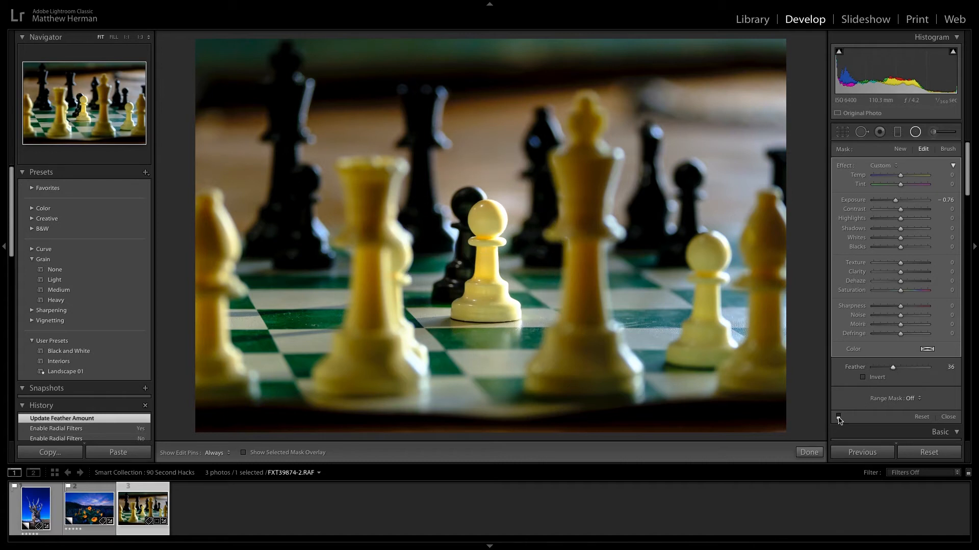
{"action": "left_click", "coordinate": [839, 418]}
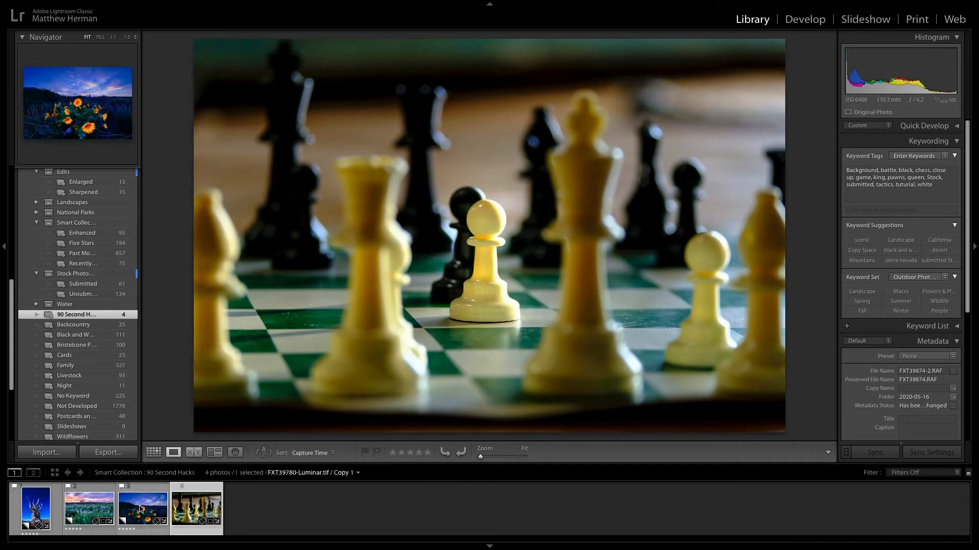
Step: Open the purple iris field photo for developing and set the Adjustment Brush size to 65 with the Dodge (Lighten) effect
{"action": "left_click", "coordinate": [96, 510]}
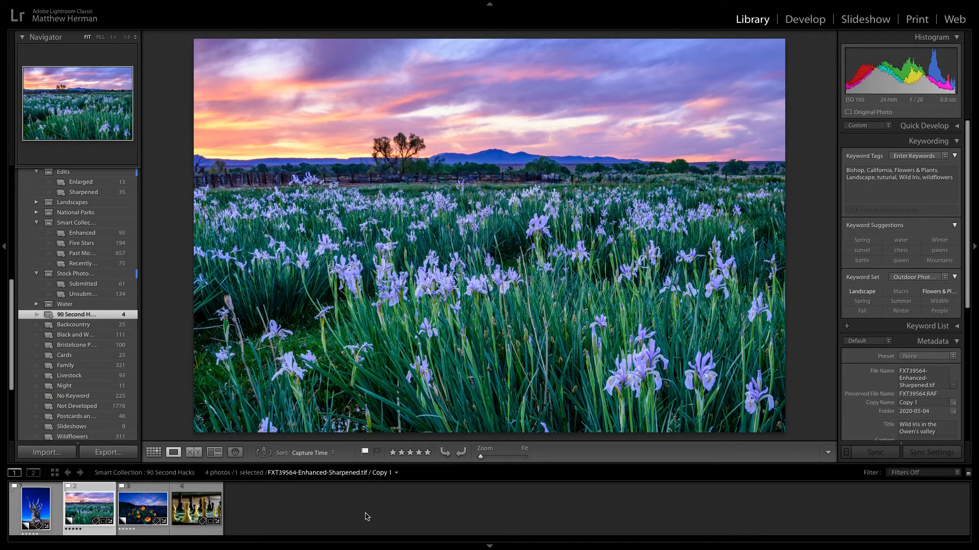
{"action": "key", "text": "d"}
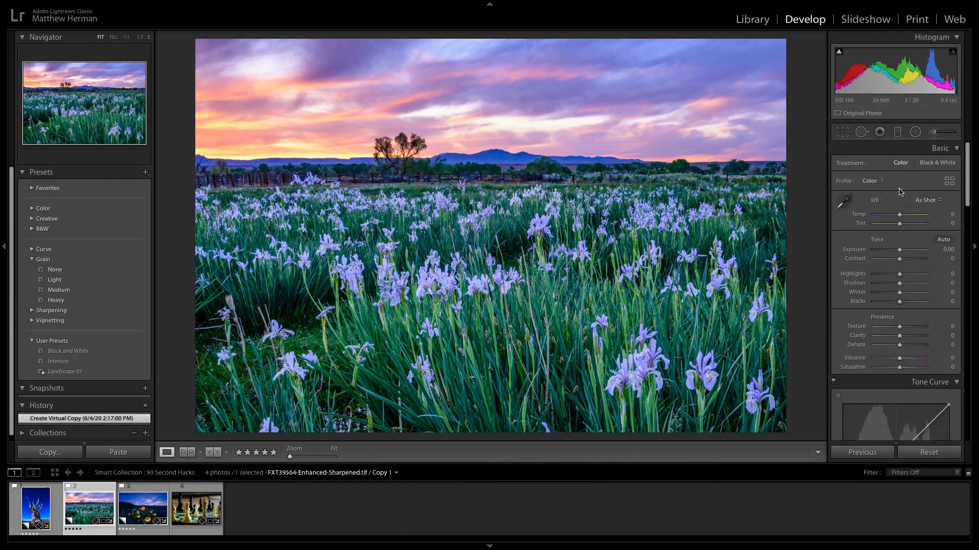
{"action": "left_click", "coordinate": [933, 132]}
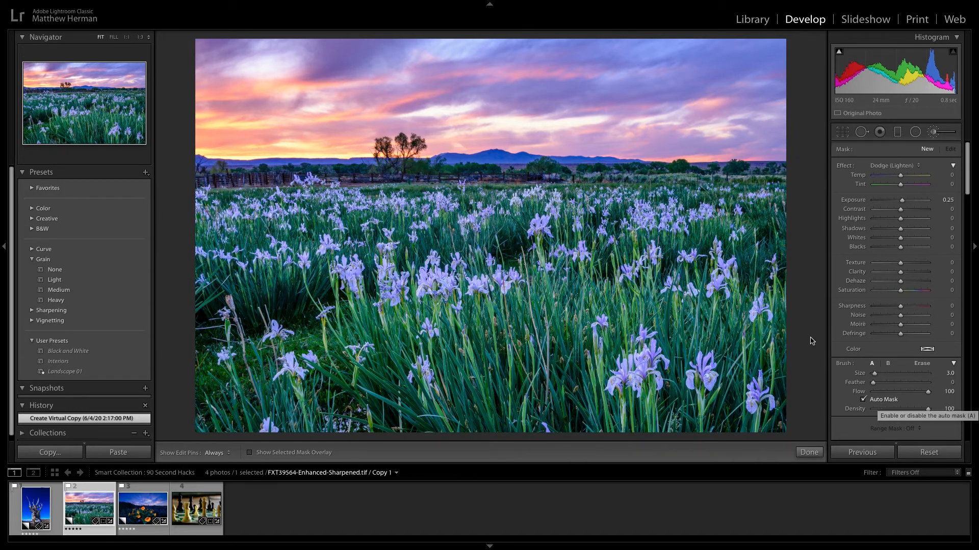
{"action": "scroll", "coordinate": [560, 262], "scroll_direction": "down", "scroll_amount": 2}
{"action": "scroll", "coordinate": [560, 262], "scroll_direction": "up", "scroll_amount": 10}
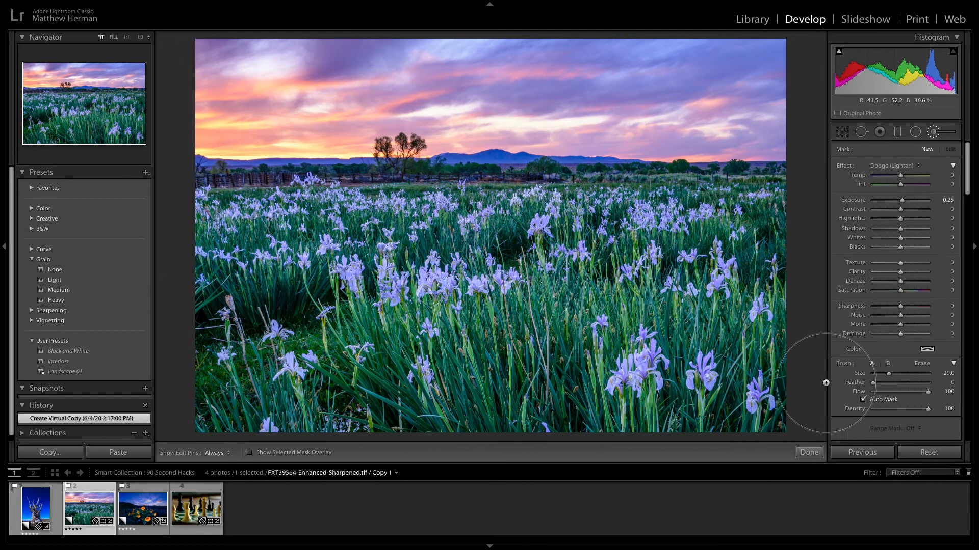
{"action": "left_click_drag", "start_coordinate": [885, 375], "coordinate": [908, 377]}
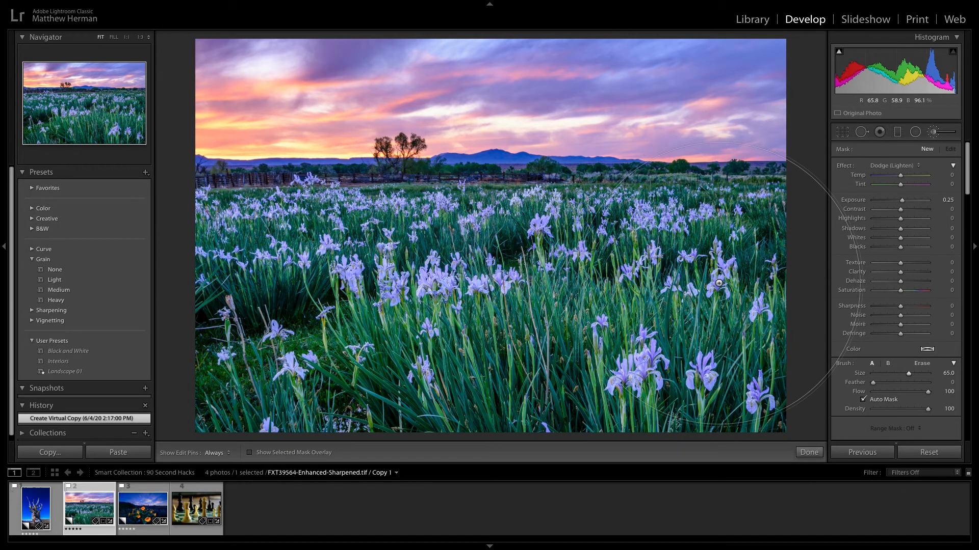
Step: Reduce the brush size to 56, show the mask overlay and paint the first dodge stroke over the irises on the right side of the field
{"action": "scroll", "coordinate": [719, 283], "scroll_direction": "down", "scroll_amount": 6}
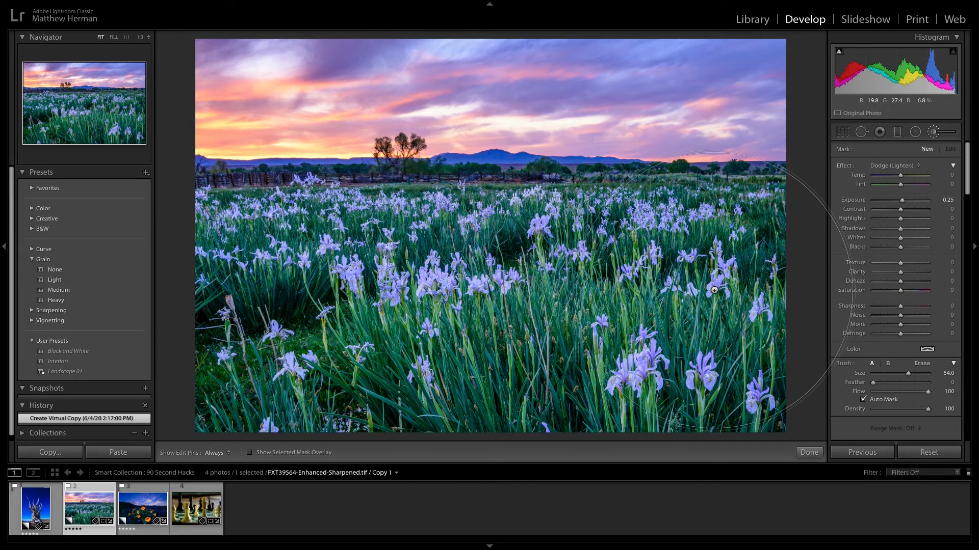
{"action": "key", "text": "ctrl+z"}
{"action": "scroll", "coordinate": [717, 286], "scroll_direction": "down", "scroll_amount": 3}
{"action": "key", "text": "o"}
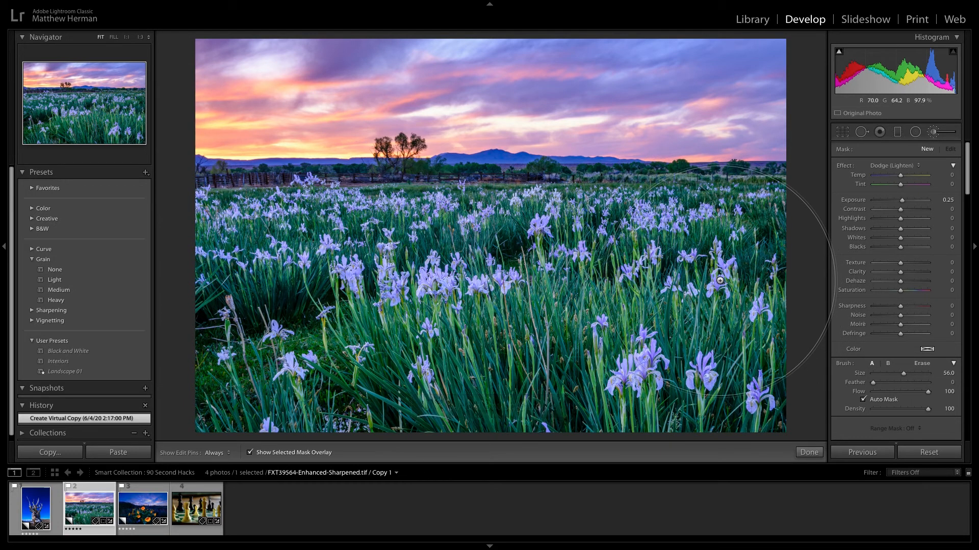
{"action": "left_click", "coordinate": [719, 281]}
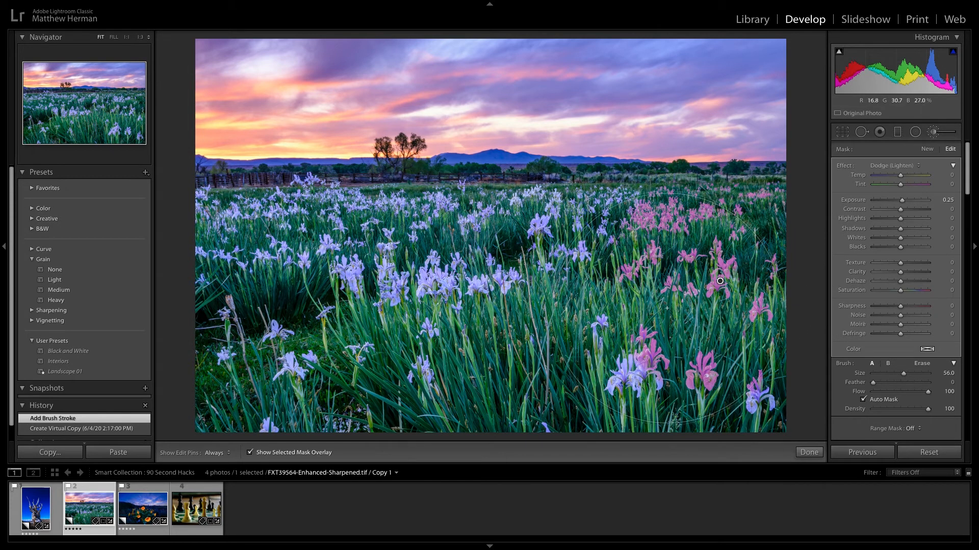
Step: Extend the dodge mask over the foreground irises and those in the middle and left of the field, using smaller brush sizes toward the edge
{"action": "left_click", "coordinate": [624, 365]}
{"action": "left_click", "coordinate": [365, 272]}
{"action": "key", "text": "ctrl+z"}
{"action": "left_click", "coordinate": [373, 276]}
{"action": "left_click", "coordinate": [292, 362]}
{"action": "scroll", "coordinate": [240, 220], "scroll_direction": "down", "scroll_amount": 4}
{"action": "scroll", "coordinate": [245, 224], "scroll_direction": "down", "scroll_amount": 5}
{"action": "left_click", "coordinate": [221, 264]}
{"action": "left_click", "coordinate": [219, 221]}
Step: Paint the distant irises and the remaining unmasked blooms into the dodge mask, adjusting the brush size up to 38
{"action": "scroll", "coordinate": [204, 200], "scroll_direction": "down", "scroll_amount": 5}
{"action": "left_click", "coordinate": [201, 196]}
{"action": "left_click", "coordinate": [279, 193]}
{"action": "scroll", "coordinate": [272, 210], "scroll_direction": "up", "scroll_amount": 4}
{"action": "left_click", "coordinate": [267, 210]}
{"action": "left_click", "coordinate": [331, 192]}
{"action": "scroll", "coordinate": [536, 223], "scroll_direction": "up", "scroll_amount": 2}
{"action": "left_click", "coordinate": [539, 222]}
{"action": "left_click", "coordinate": [502, 282]}
{"action": "scroll", "coordinate": [734, 408], "scroll_direction": "up", "scroll_amount": 2}
{"action": "left_click", "coordinate": [756, 412]}
{"action": "key", "text": "h"}
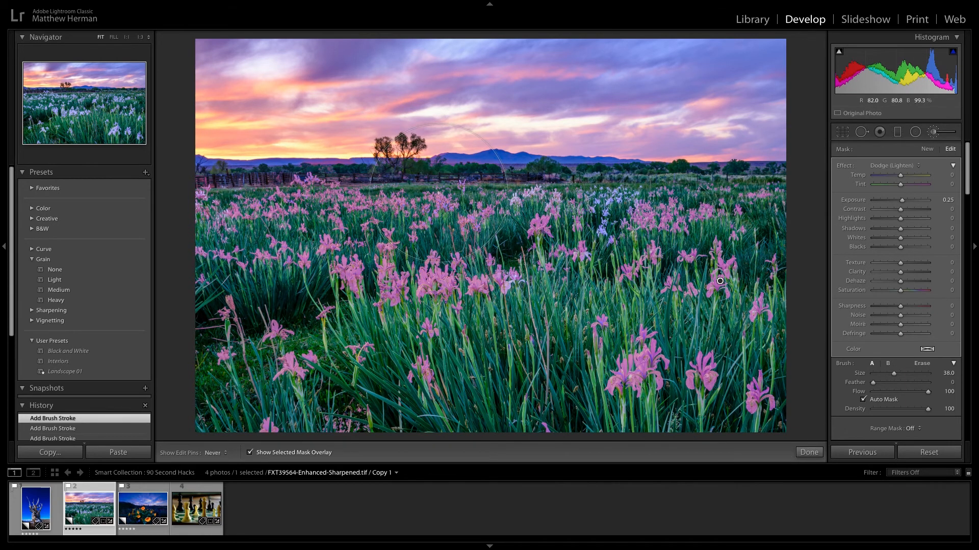
{"action": "key", "text": "ctrl+z"}
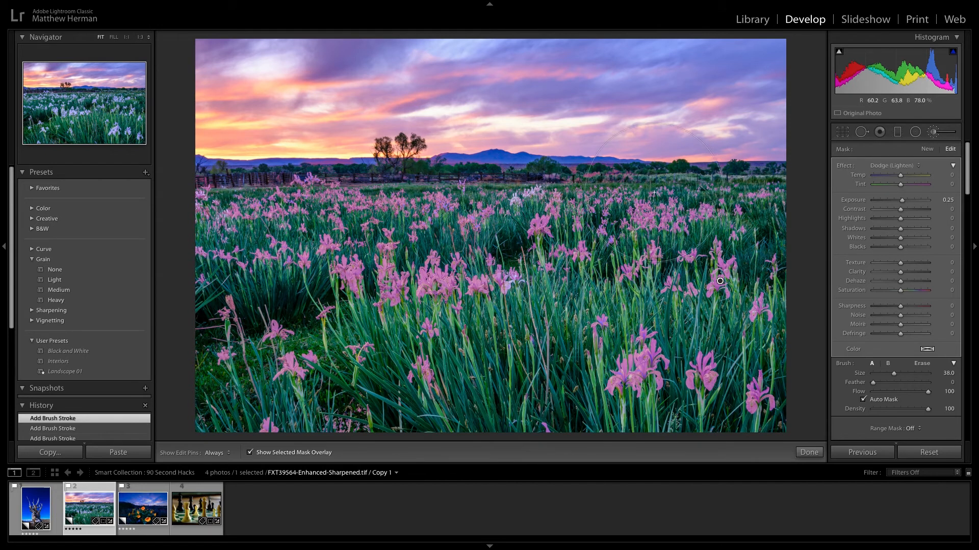
Step: Erase the mask spill along the distant tree line with brush sizes 12 and 9, and hide the mask overlay
{"action": "scroll", "coordinate": [726, 350], "scroll_direction": "down", "scroll_amount": 2}
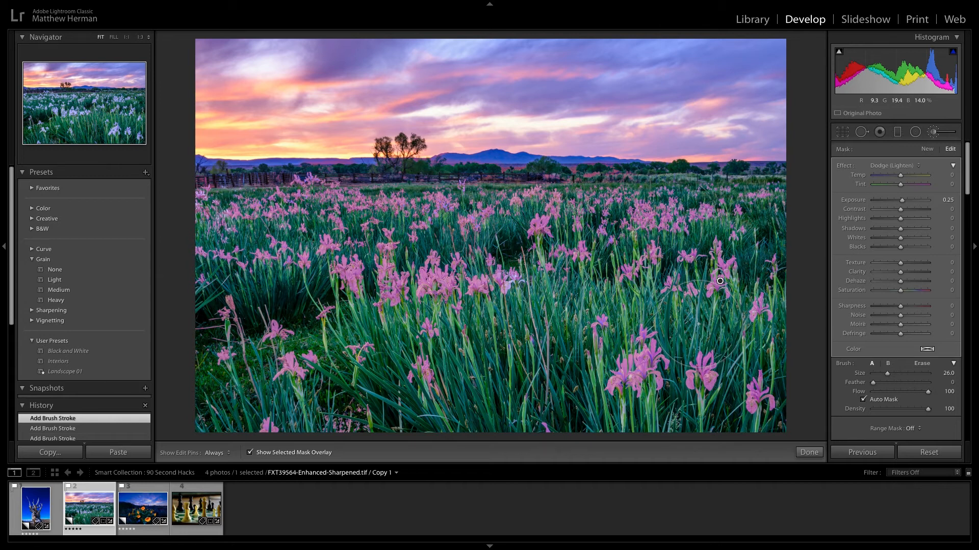
{"action": "left_click", "coordinate": [916, 366]}
{"action": "key", "text": "bracketright"}
{"action": "key", "text": "bracketright"}
{"action": "key", "text": "bracketright"}
{"action": "key", "text": "h"}
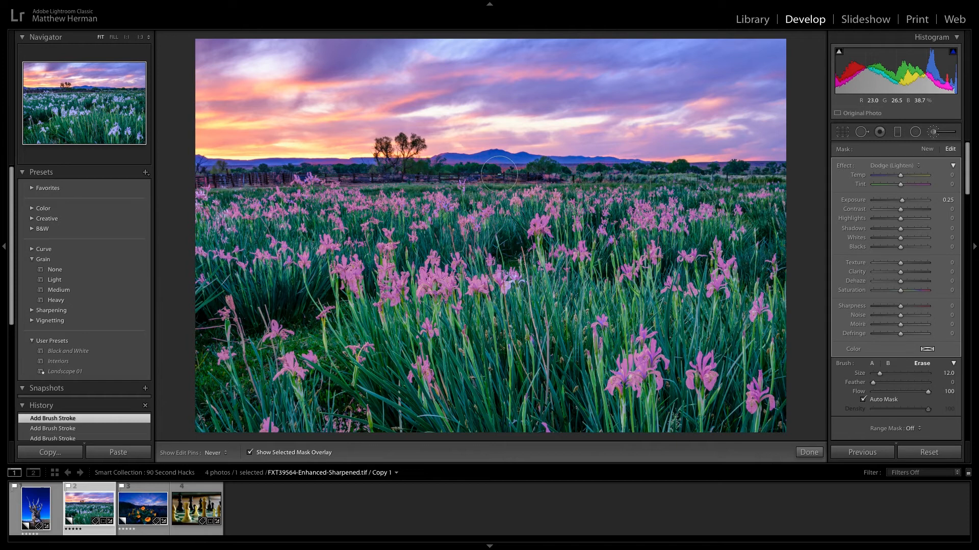
{"action": "key", "text": "h"}
{"action": "mouse_move", "coordinate": [636, 166]}
{"action": "left_mouse_down"}
{"action": "mouse_move", "coordinate": [502, 167]}
{"action": "mouse_move", "coordinate": [575, 173]}
{"action": "mouse_move", "coordinate": [490, 178]}
{"action": "left_mouse_up"}
{"action": "key", "text": "bracketleft"}
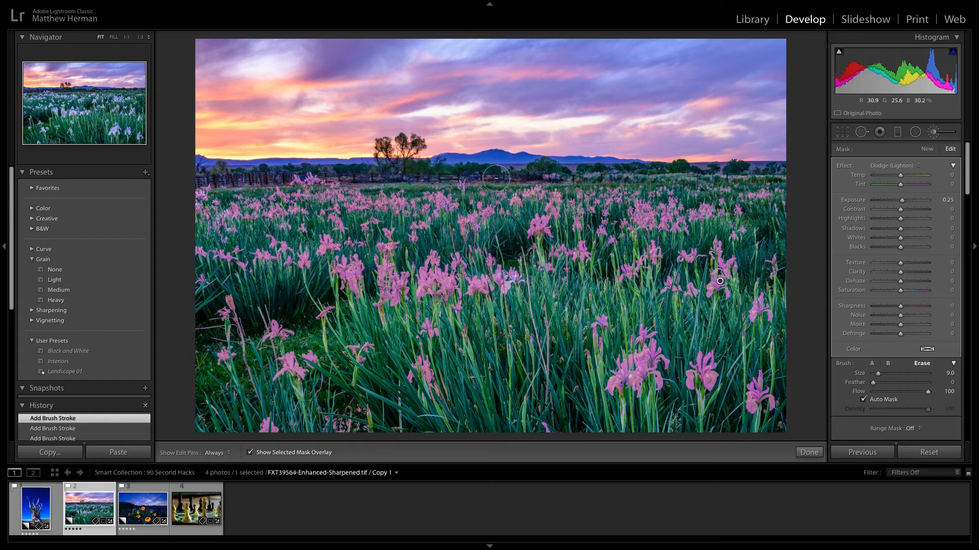
{"action": "key", "text": "h"}
{"action": "key", "text": "h"}
{"action": "key", "text": "o"}
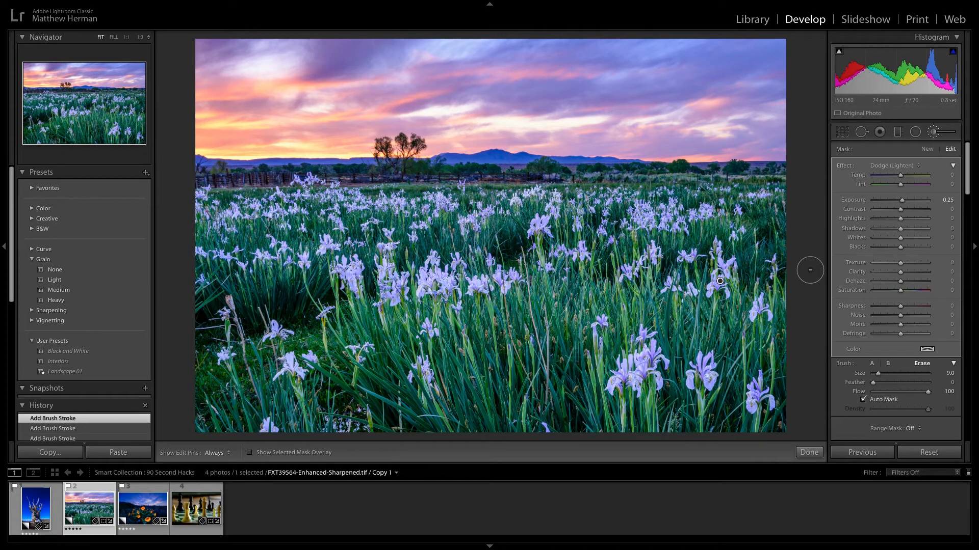
Step: Change the iris adjustment's effect to Saturation at 25 and compare the photo with brush adjustments off and on
{"action": "left_click", "coordinate": [913, 170]}
{"action": "left_click", "coordinate": [882, 109]}
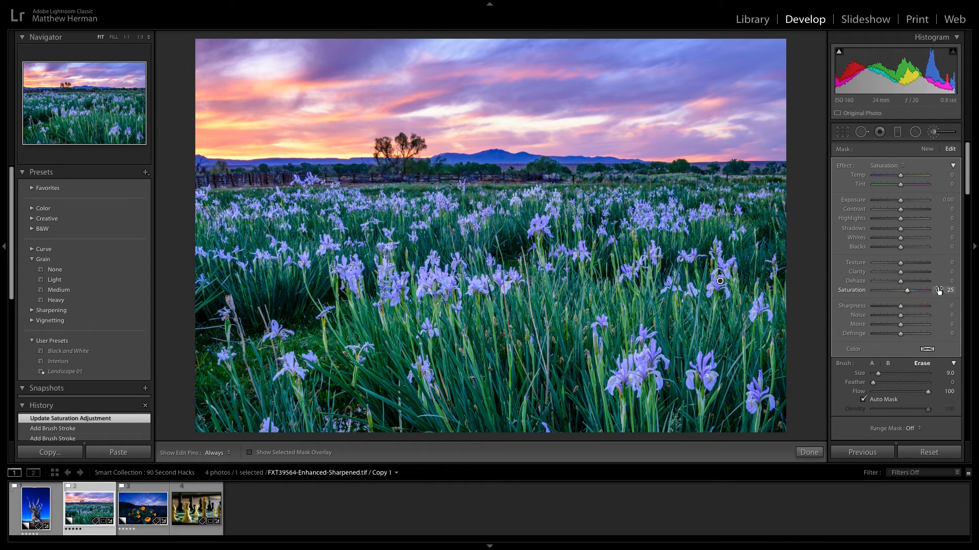
{"action": "scroll", "coordinate": [845, 399], "scroll_direction": "down", "scroll_amount": 2}
{"action": "left_click", "coordinate": [839, 422]}
{"action": "left_click", "coordinate": [839, 422]}
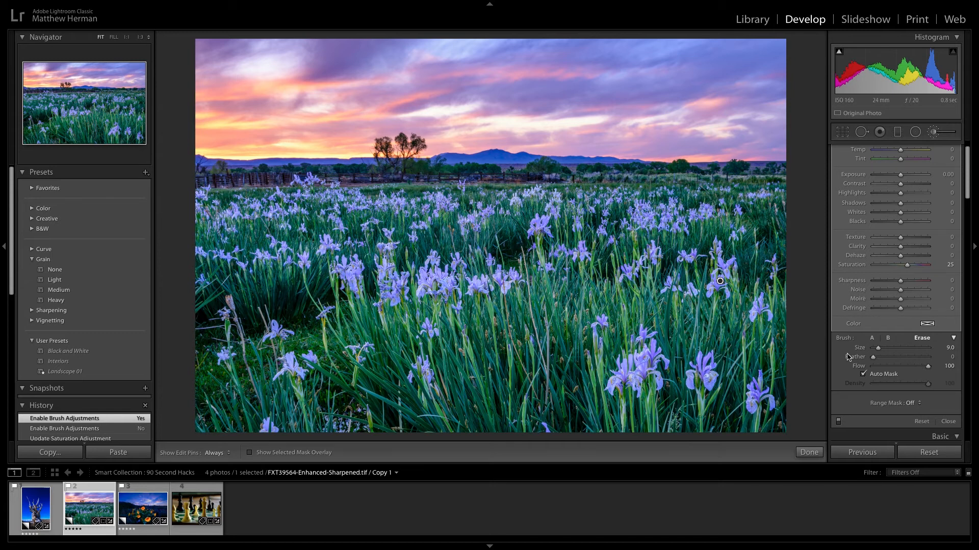
Step: Create a new brush adjustment at size 63 with the mask overlay shown, painting over the green grass of the whole field
{"action": "left_click", "coordinate": [148, 37]}
{"action": "left_click", "coordinate": [153, 34]}
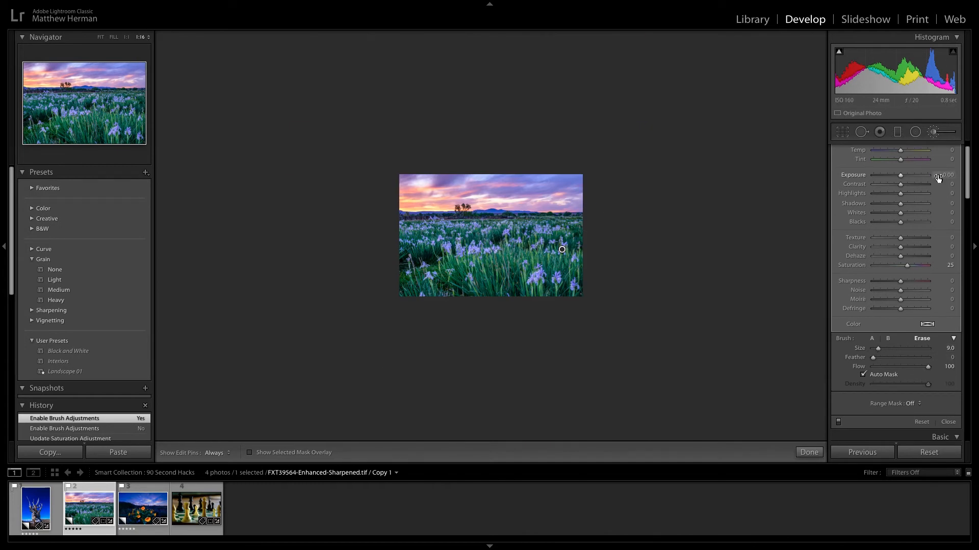
{"action": "scroll", "coordinate": [929, 153], "scroll_direction": "up", "scroll_amount": 2}
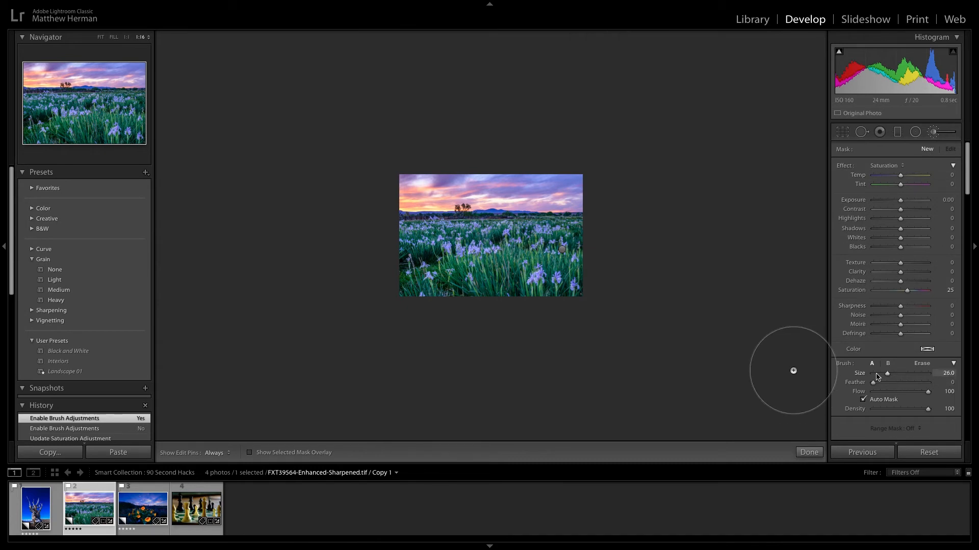
{"action": "scroll", "coordinate": [630, 274], "scroll_direction": "down", "scroll_amount": 5}
{"action": "scroll", "coordinate": [499, 258], "scroll_direction": "up", "scroll_amount": 10}
{"action": "scroll", "coordinate": [497, 256], "scroll_direction": "up", "scroll_amount": 8}
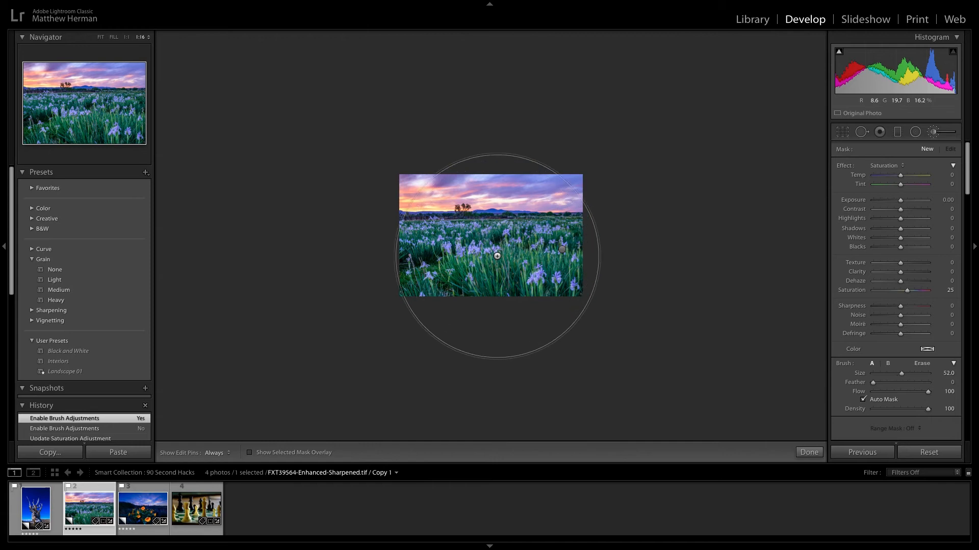
{"action": "scroll", "coordinate": [484, 257], "scroll_direction": "up", "scroll_amount": 6}
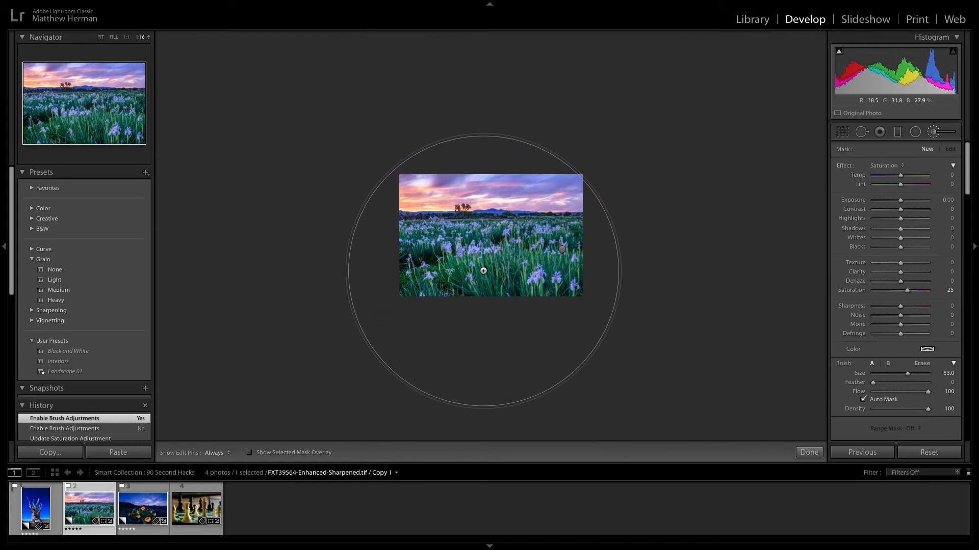
{"action": "key", "text": "o"}
{"action": "left_click", "coordinate": [483, 271]}
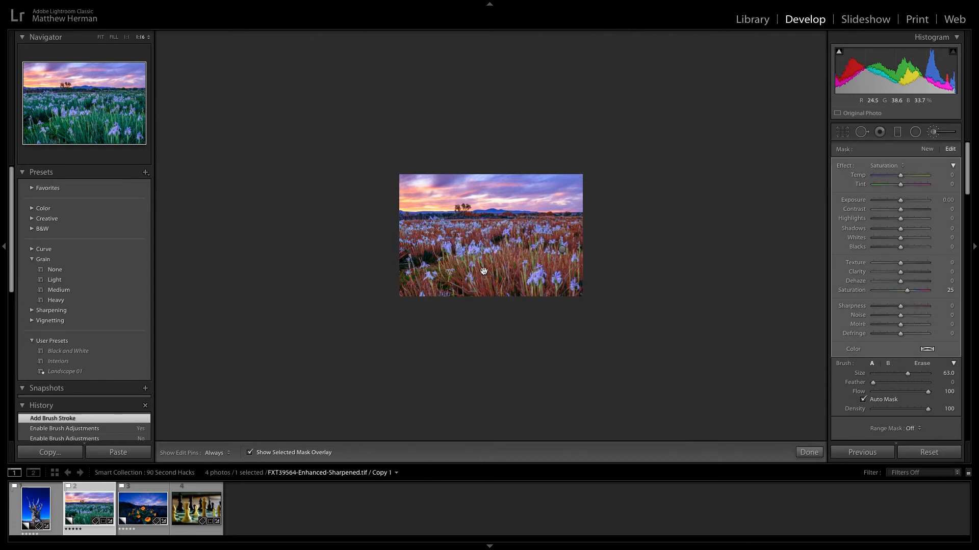
{"action": "left_click_drag", "start_coordinate": [455, 265], "coordinate": [457, 262]}
{"action": "left_click", "coordinate": [102, 38]}
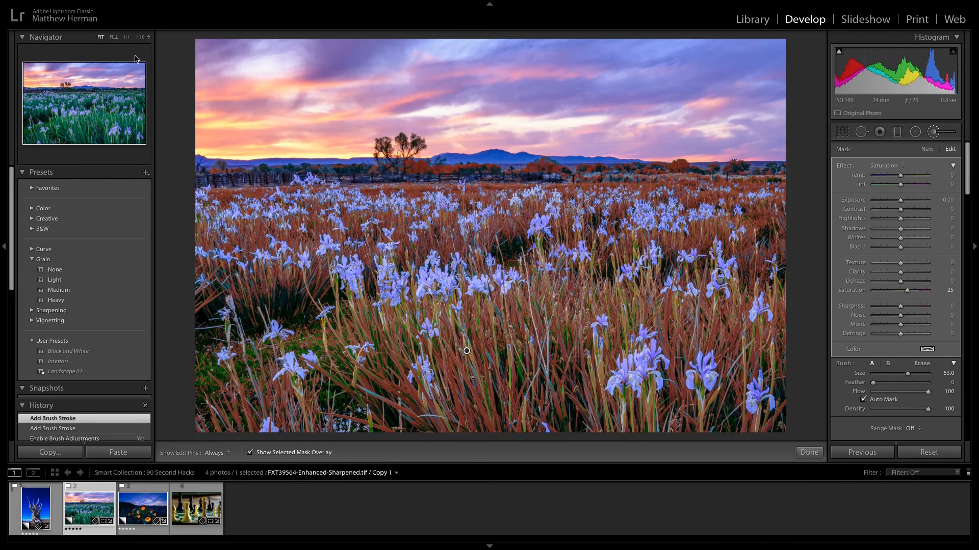
Step: Erase the grass mask along the horizon tree line with a size 15 brush and hide the mask overlay
{"action": "left_click", "coordinate": [923, 365]}
{"action": "scroll", "coordinate": [773, 171], "scroll_direction": "up", "scroll_amount": 9}
{"action": "key", "text": "h"}
{"action": "mouse_move", "coordinate": [764, 169]}
{"action": "left_mouse_down"}
{"action": "mouse_move", "coordinate": [410, 170]}
{"action": "mouse_move", "coordinate": [409, 160]}
{"action": "mouse_move", "coordinate": [386, 169]}
{"action": "mouse_move", "coordinate": [293, 156]}
{"action": "mouse_move", "coordinate": [206, 169]}
{"action": "left_mouse_up"}
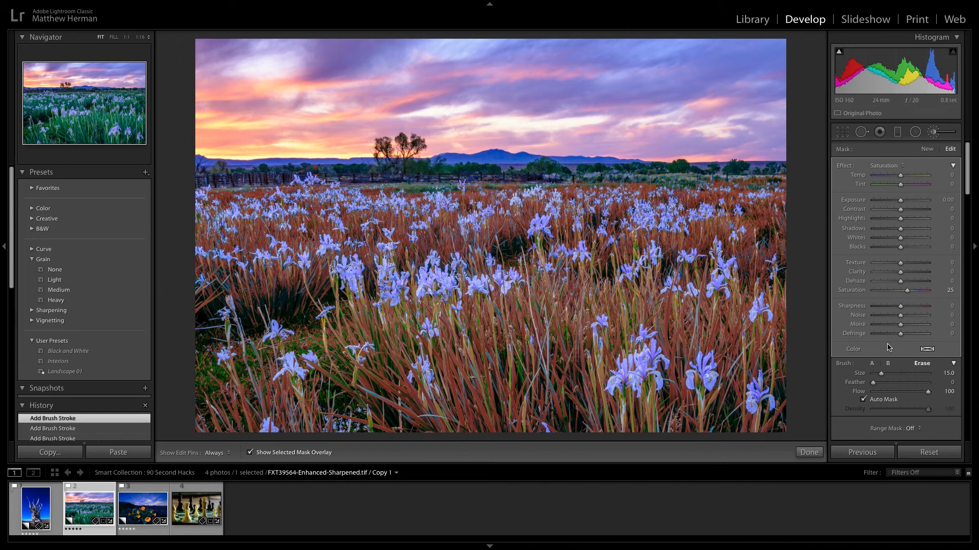
{"action": "key", "text": "o"}
{"action": "key", "text": "h"}
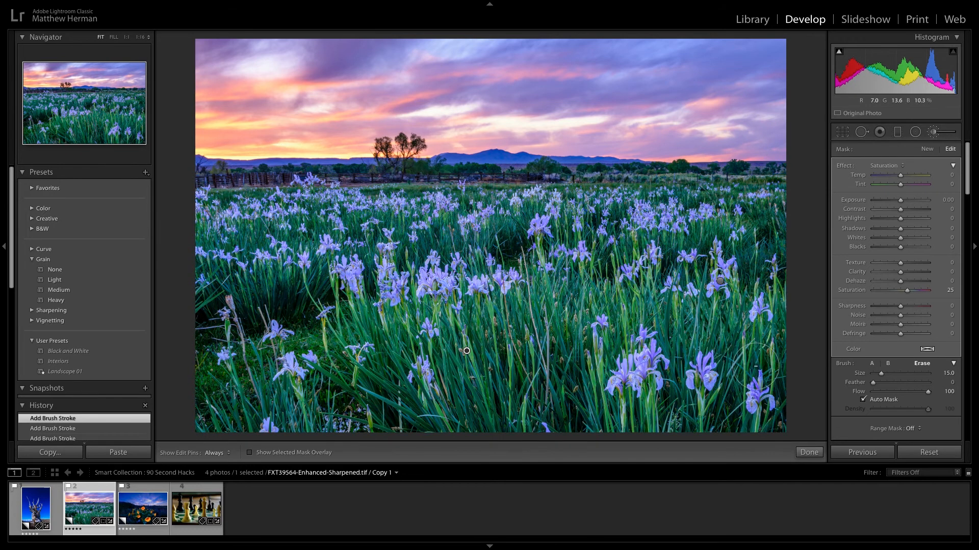
Step: Reset the grass adjustment's saturation, apply the Dodge (Lighten) effect to it and set Saturation to 25
{"action": "double_click", "coordinate": [856, 294]}
{"action": "left_click", "coordinate": [902, 166]}
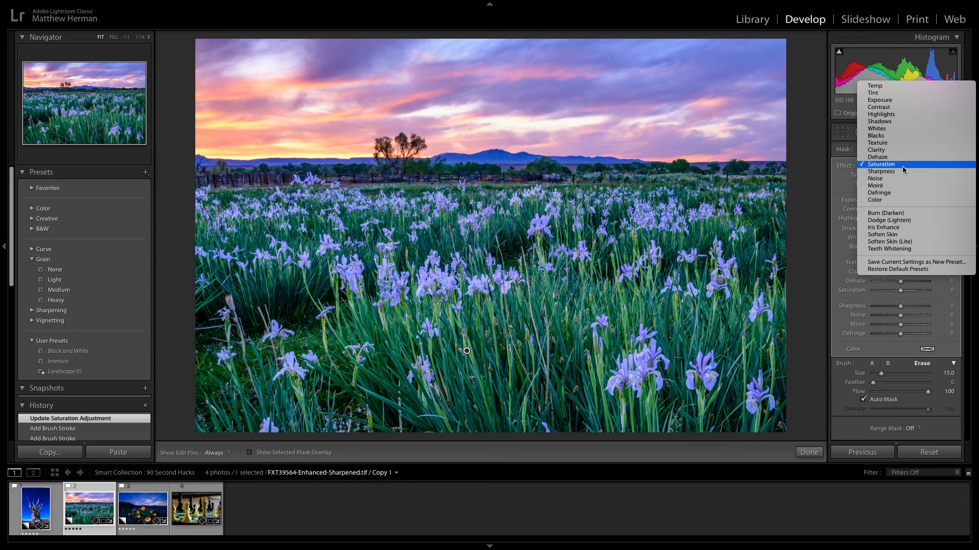
{"action": "left_click", "coordinate": [901, 221]}
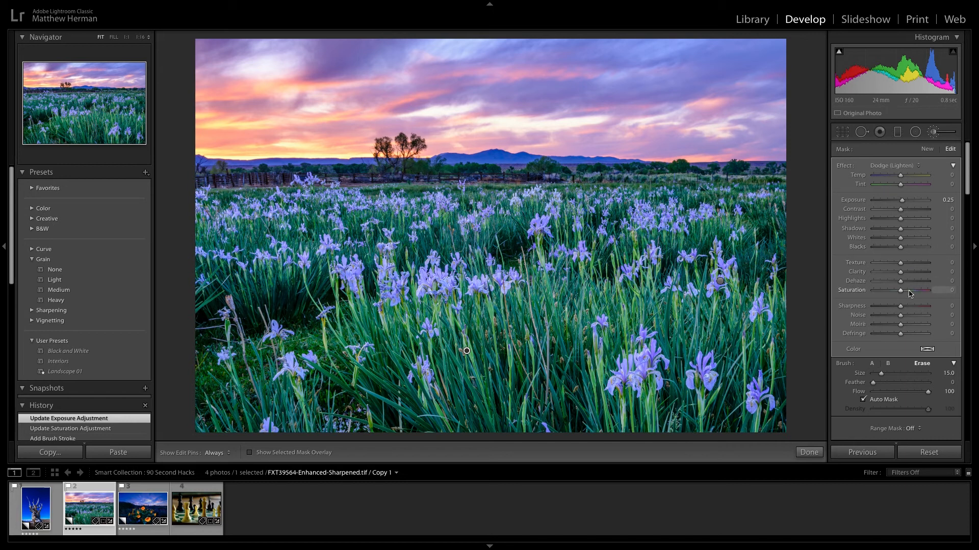
{"action": "left_click_drag", "start_coordinate": [902, 294], "coordinate": [904, 294]}
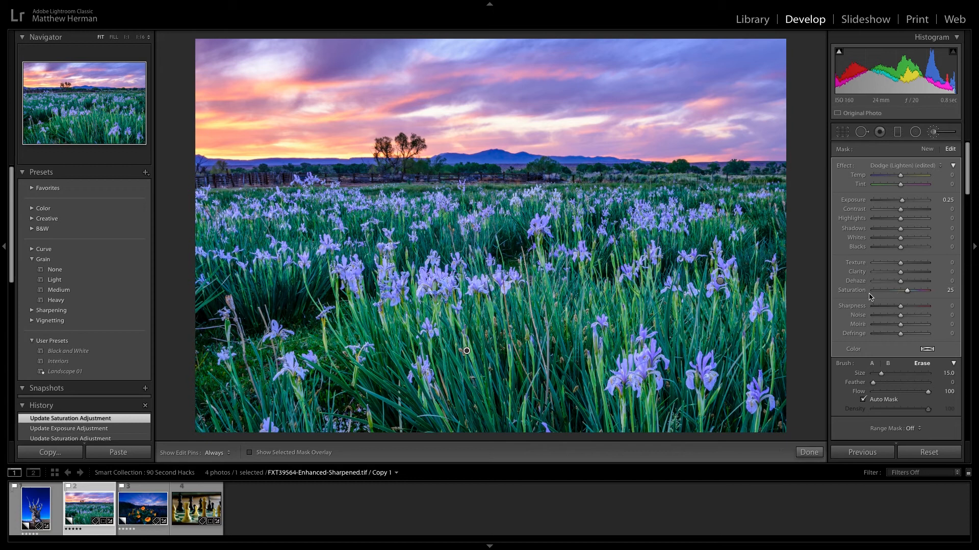
Step: Compare the iris field photo with its brush adjustments off and on
{"action": "scroll", "coordinate": [854, 388], "scroll_direction": "down", "scroll_amount": 2}
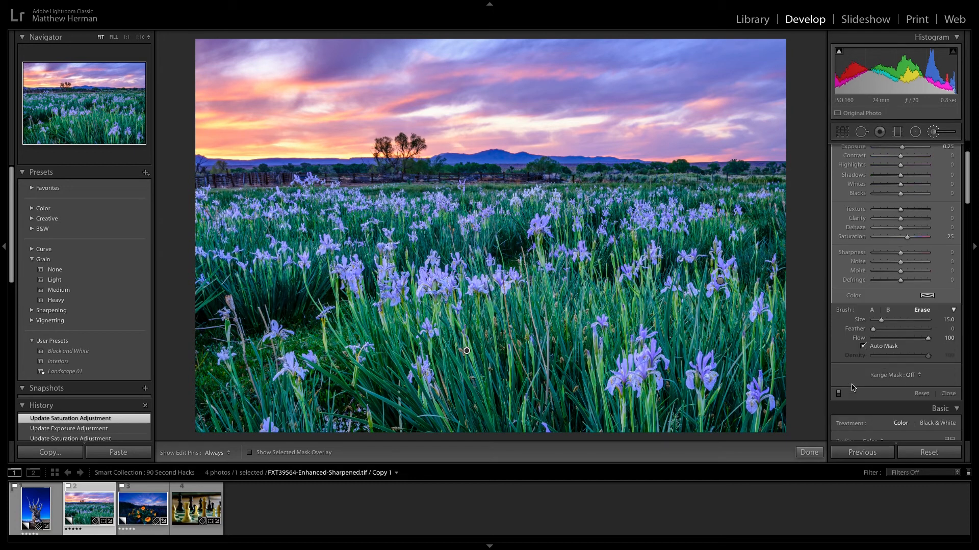
{"action": "left_click", "coordinate": [839, 395]}
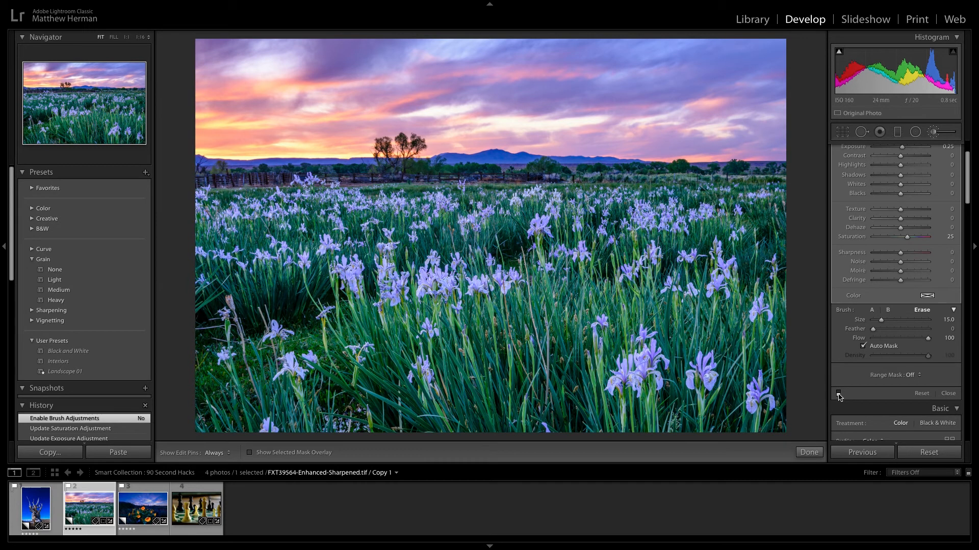
{"action": "left_click", "coordinate": [838, 394]}
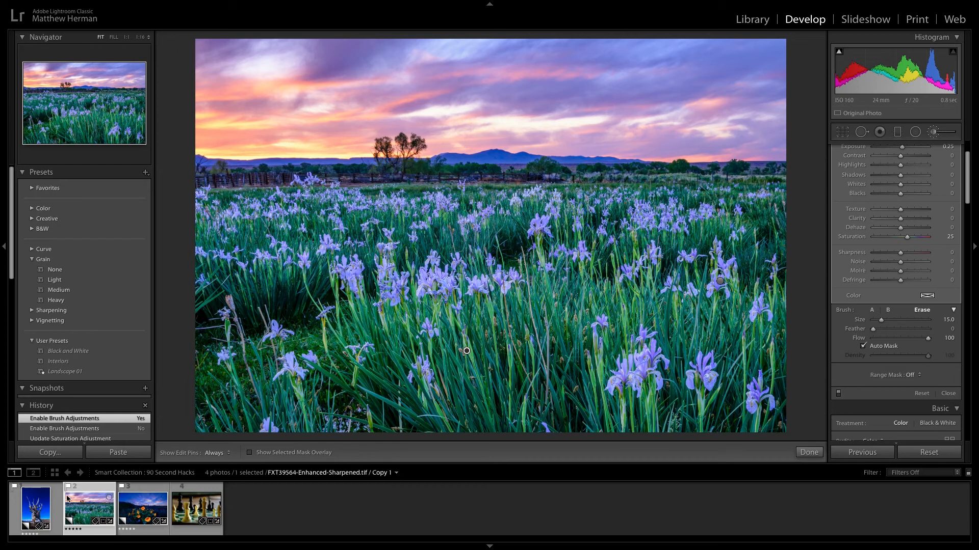
Step: Open the starry tree photo, delete its existing brush adjustment and set the Adjustment Brush to Dodge (Lighten) with Exposure 4.00
{"action": "left_click", "coordinate": [44, 509]}
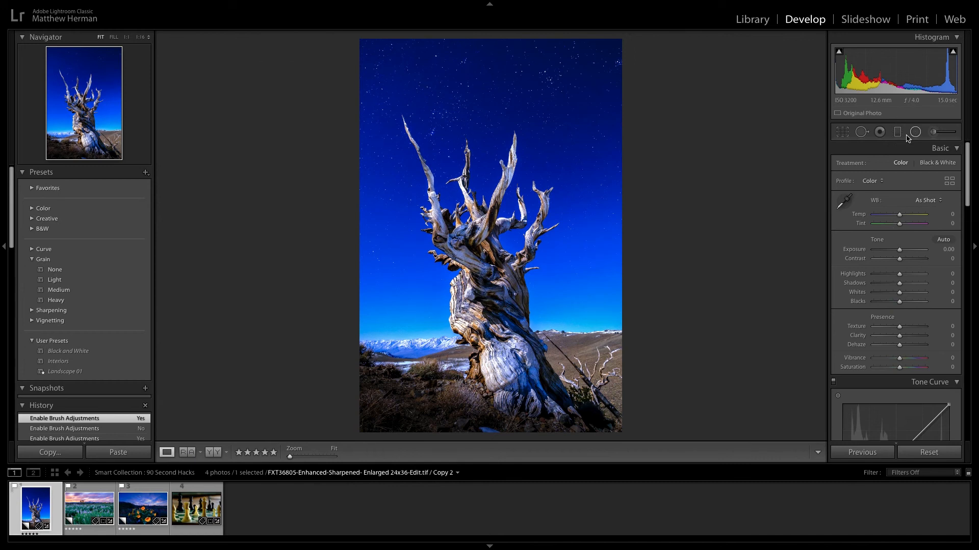
{"action": "left_click", "coordinate": [934, 132]}
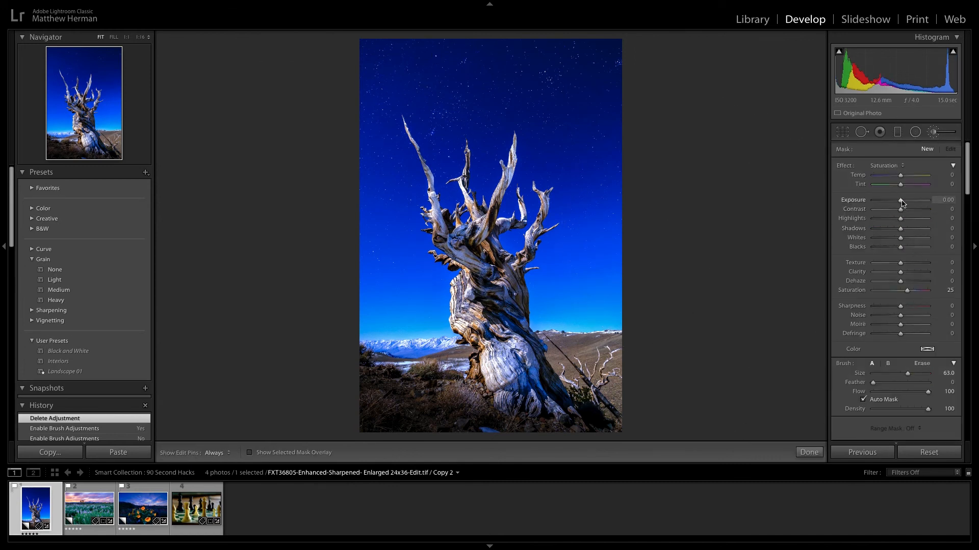
{"action": "left_click", "coordinate": [900, 167]}
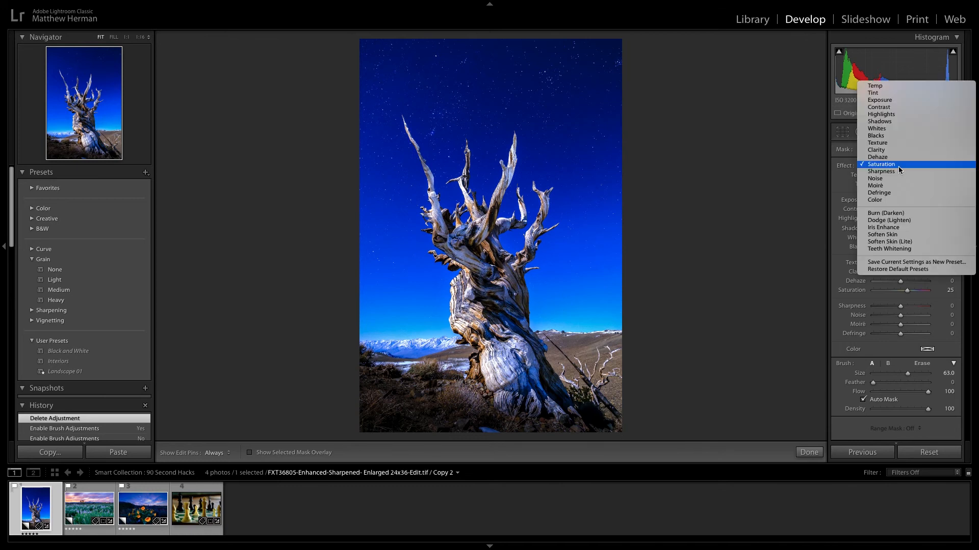
{"action": "left_click", "coordinate": [897, 220]}
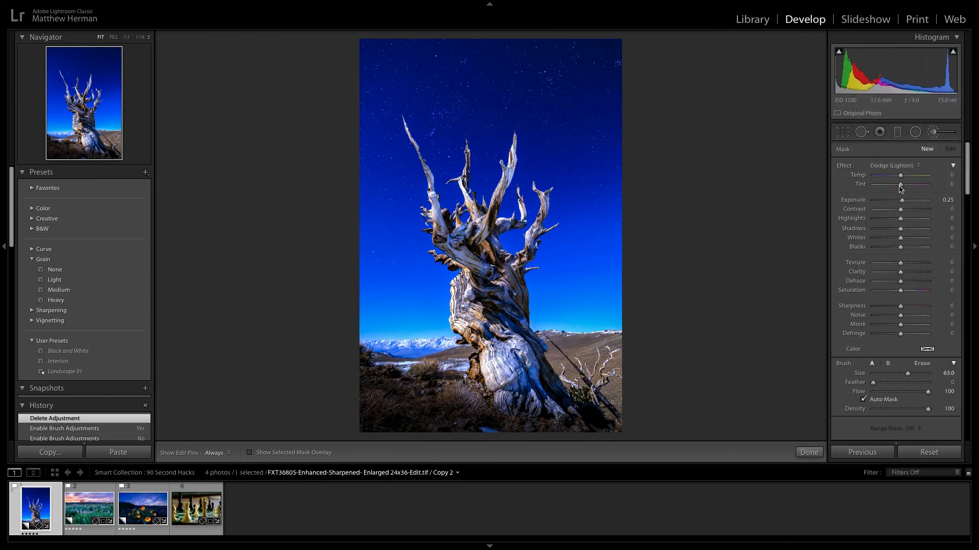
{"action": "left_click_drag", "start_coordinate": [901, 200], "coordinate": [938, 201]}
Step: Set the brush size to 100, show the mask overlay and paint over the brightest star in the upper-left part of the sky
{"action": "left_click", "coordinate": [142, 36]}
{"action": "left_click", "coordinate": [161, 70]}
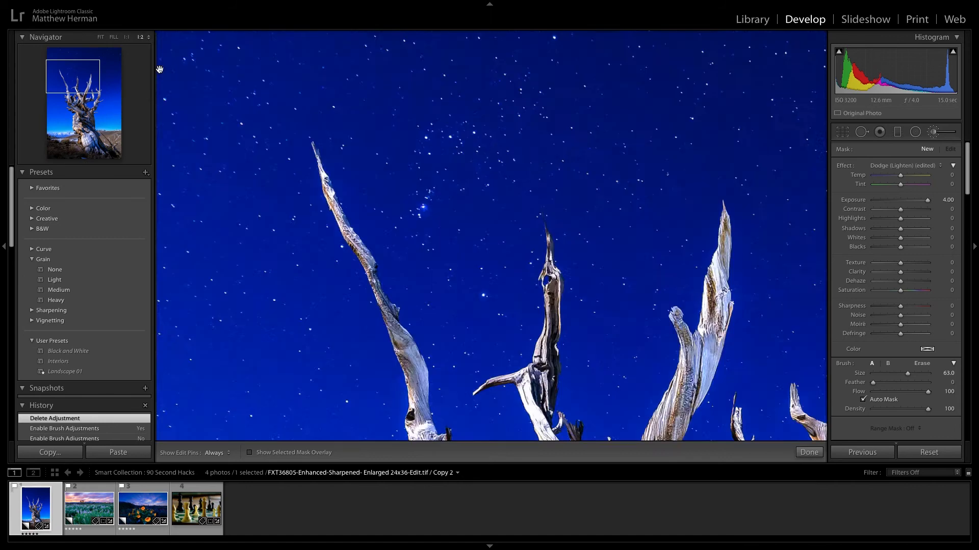
{"action": "left_click_drag", "start_coordinate": [74, 70], "coordinate": [58, 54]}
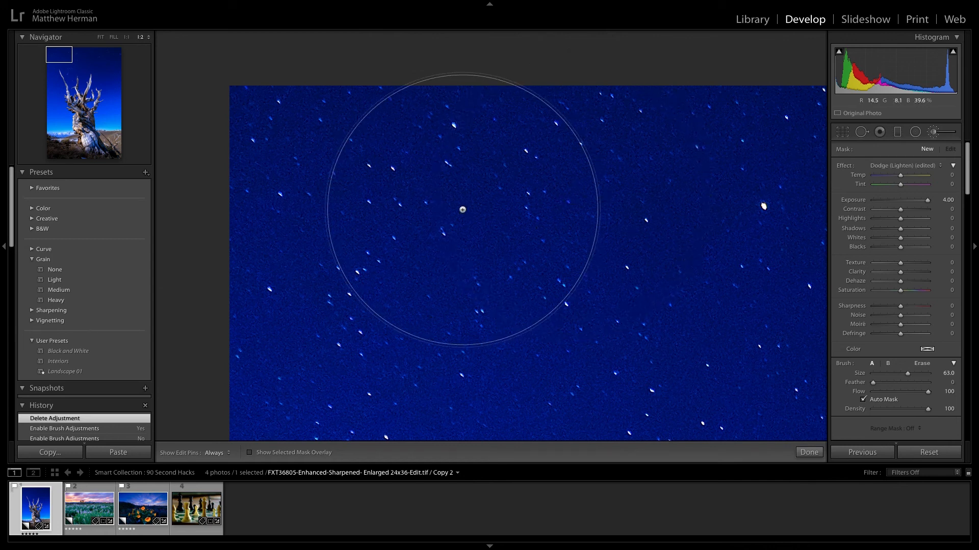
{"action": "key", "text": "["}
{"action": "key", "text": "]"}
{"action": "key", "text": "]"}
{"action": "key", "text": "]"}
{"action": "key", "text": "]"}
{"action": "key", "text": "]"}
{"action": "key", "text": "]"}
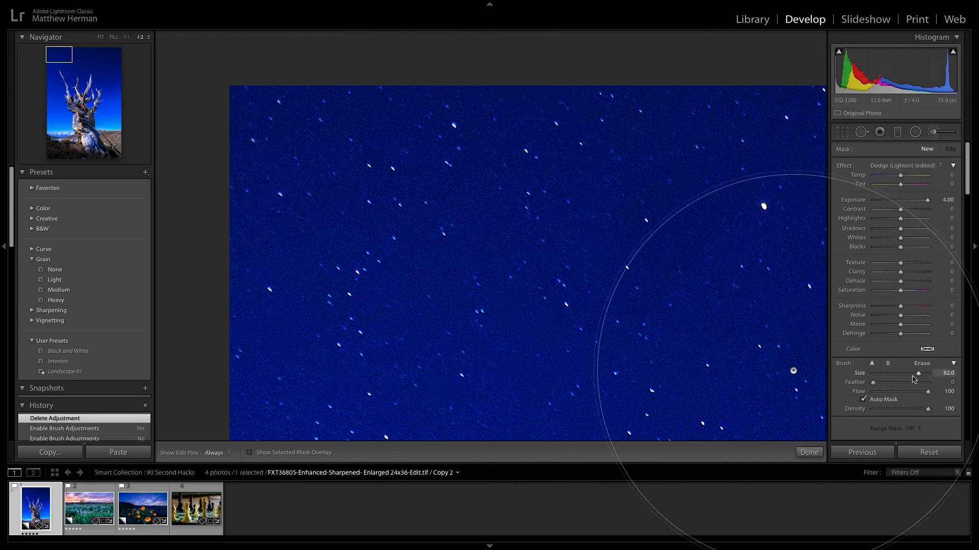
{"action": "left_click_drag", "start_coordinate": [919, 376], "coordinate": [933, 376]}
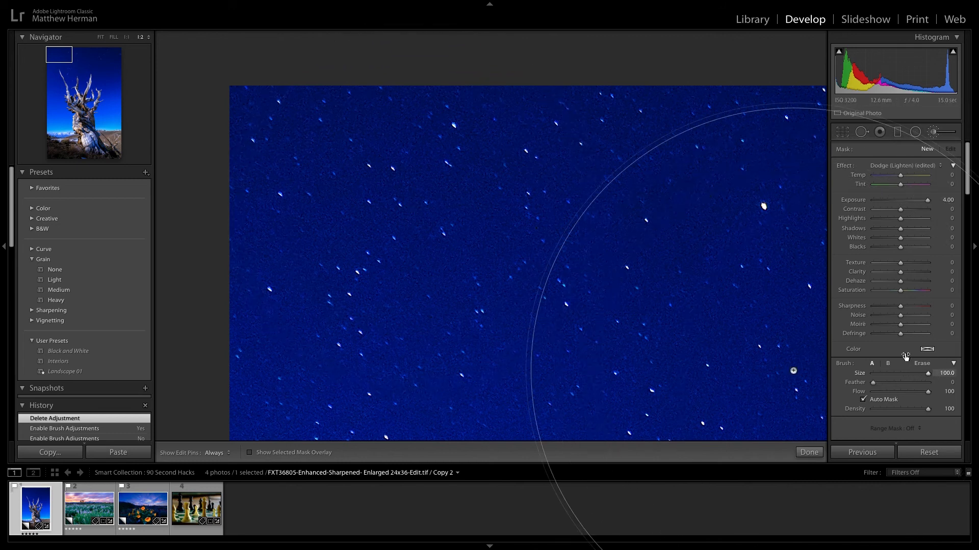
{"action": "key", "text": "o"}
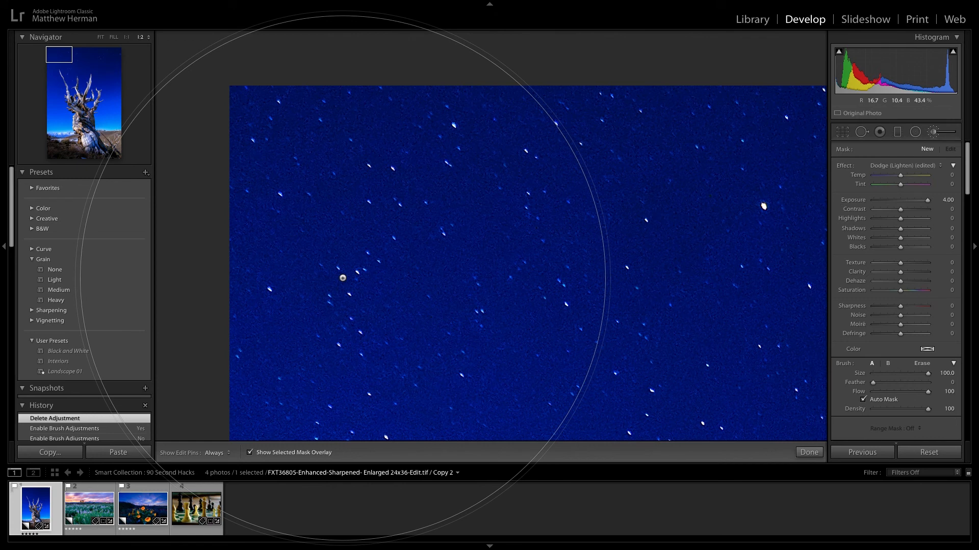
{"action": "left_click", "coordinate": [764, 206]}
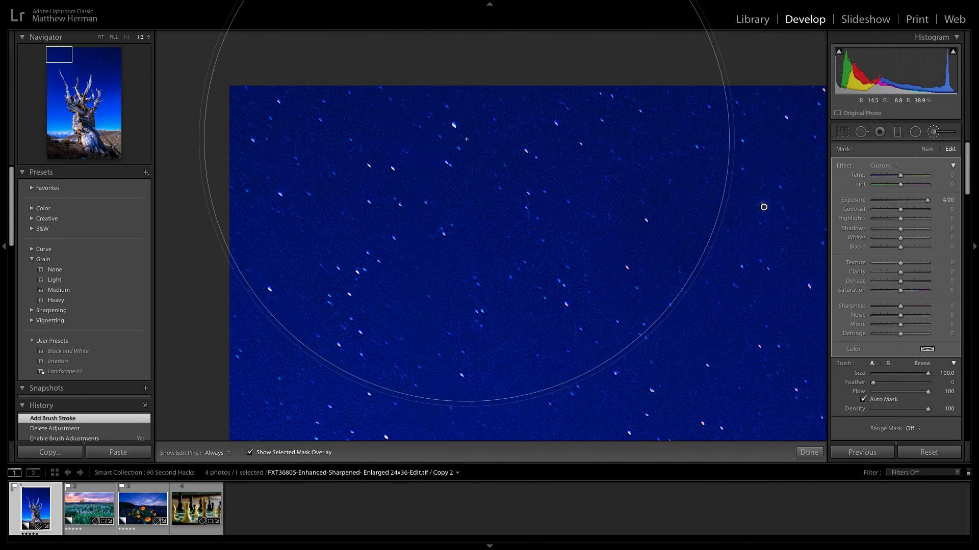
Step: Paint over the stars across the upper part of the sky and erase the mask from the branch it covers
{"action": "left_click", "coordinate": [454, 126]}
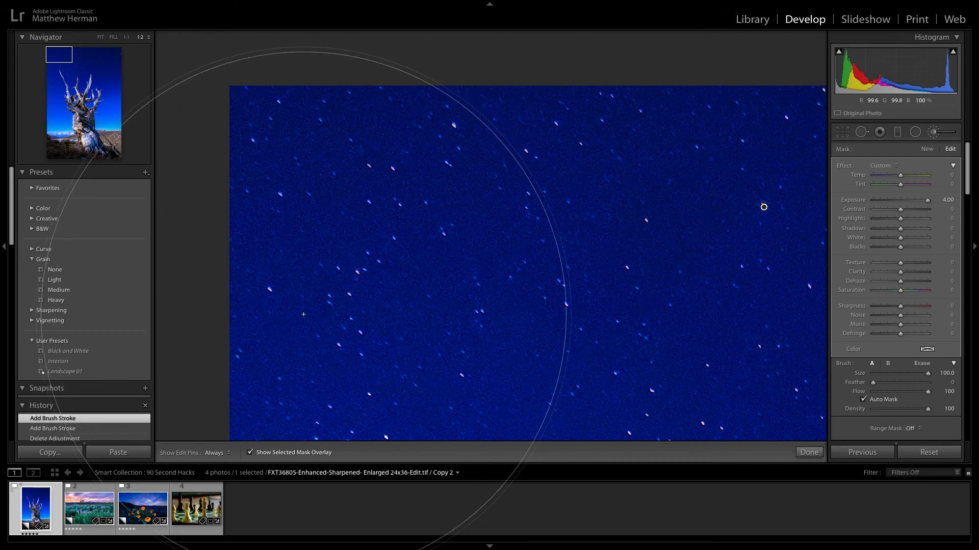
{"action": "left_click", "coordinate": [386, 438]}
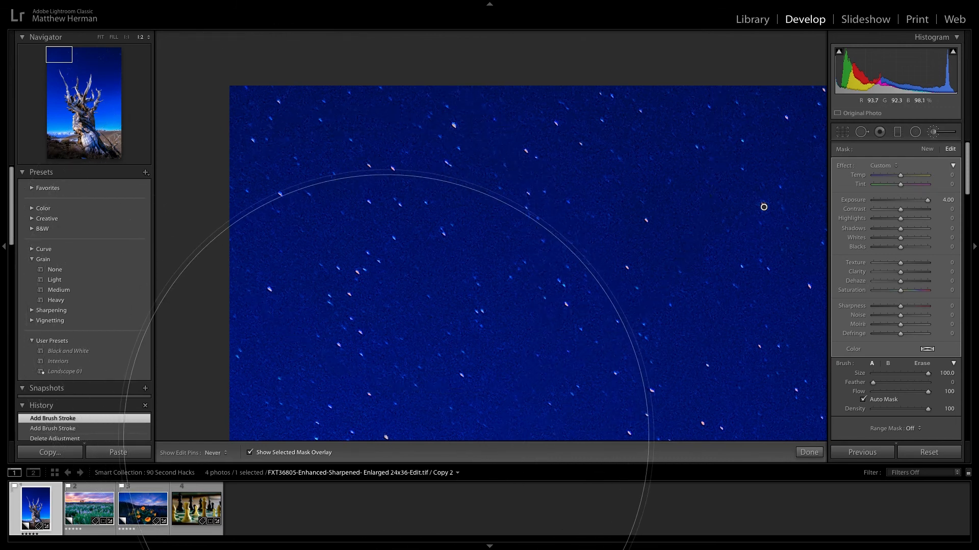
{"action": "mouse_move", "coordinate": [64, 58]}
{"action": "left_mouse_down"}
{"action": "mouse_move", "coordinate": [107, 56]}
{"action": "mouse_move", "coordinate": [110, 75]}
{"action": "mouse_move", "coordinate": [92, 64]}
{"action": "mouse_move", "coordinate": [88, 73]}
{"action": "left_mouse_up"}
{"action": "left_click", "coordinate": [288, 259]}
{"action": "left_click", "coordinate": [809, 193]}
{"action": "left_click", "coordinate": [595, 185]}
{"action": "left_click", "coordinate": [209, 122]}
{"action": "left_click", "coordinate": [407, 312]}
{"action": "left_click", "coordinate": [921, 364]}
{"action": "left_click_drag", "start_coordinate": [555, 272], "coordinate": [558, 336]}
Step: Paint over the star cluster above the tall left branch and erase the mask from that branch
{"action": "left_click", "coordinate": [872, 364]}
{"action": "left_click_drag", "start_coordinate": [93, 67], "coordinate": [76, 66]}
{"action": "left_click", "coordinate": [450, 178]}
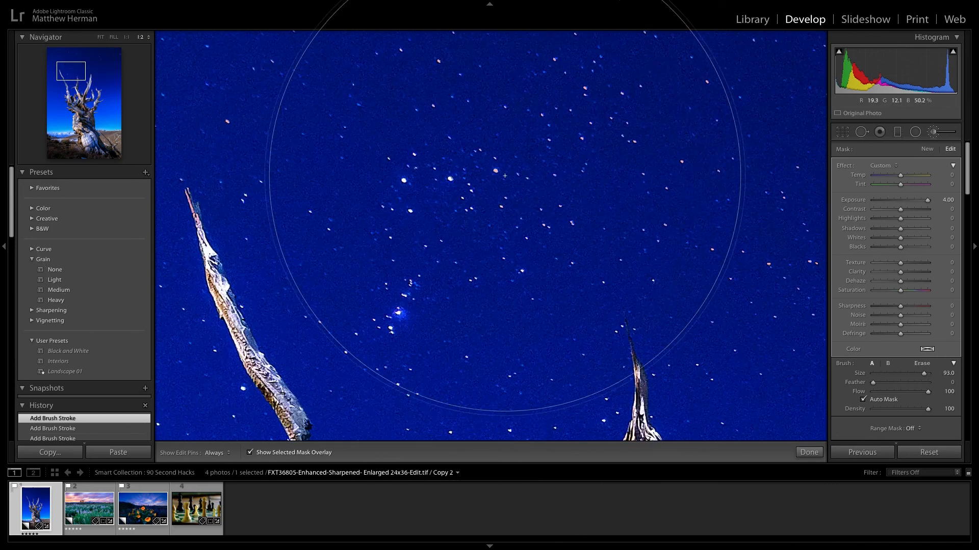
{"action": "left_click", "coordinate": [921, 364]}
{"action": "left_click_drag", "start_coordinate": [245, 342], "coordinate": [184, 192]}
Step: Paint over the stars in the far-left sky beside the tall left branch and erase the mask from the wood there
{"action": "left_click", "coordinate": [871, 364]}
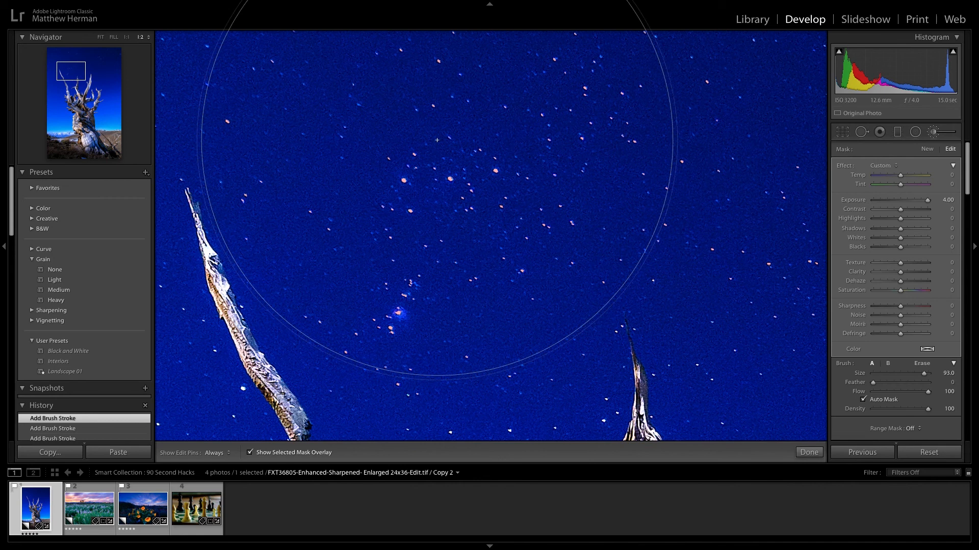
{"action": "left_click", "coordinate": [59, 73]}
{"action": "left_click", "coordinate": [564, 356]}
{"action": "left_click", "coordinate": [922, 364]}
{"action": "mouse_move", "coordinate": [531, 214]}
{"action": "left_mouse_down"}
{"action": "mouse_move", "coordinate": [606, 382]}
{"action": "mouse_move", "coordinate": [350, 210]}
{"action": "mouse_move", "coordinate": [419, 347]}
{"action": "left_mouse_up"}
Step: Paint over the bright star between the two tall branches and switch the brush to Erase to clean the right branch
{"action": "left_click", "coordinate": [872, 364]}
{"action": "scroll", "coordinate": [578, 214], "scroll_direction": "down", "scroll_amount": 10}
{"action": "left_click", "coordinate": [577, 263]}
{"action": "left_click", "coordinate": [921, 364]}
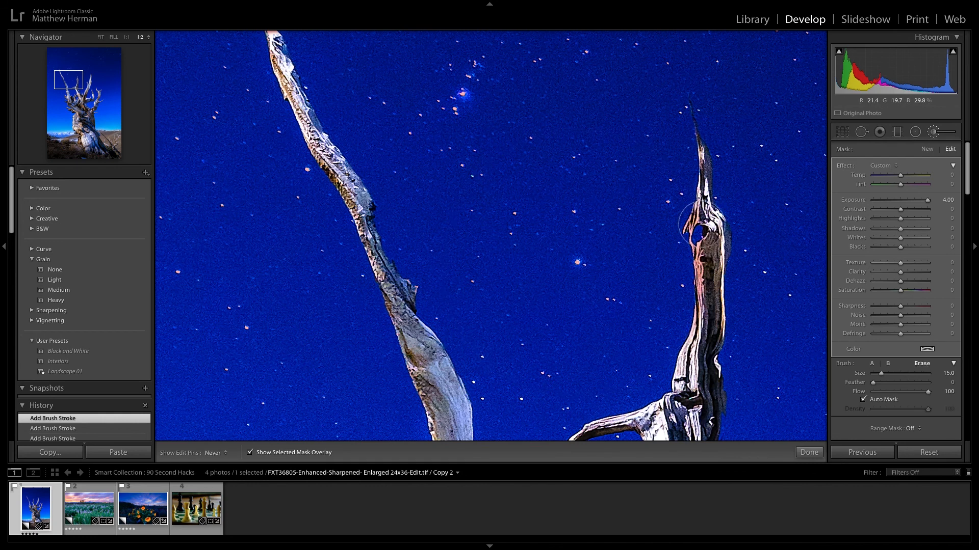
Step: Fit the whole tree photo in view, hide the mask overlay and compare the brush adjustments off and on
{"action": "left_click", "coordinate": [100, 37]}
{"action": "key", "text": "o"}
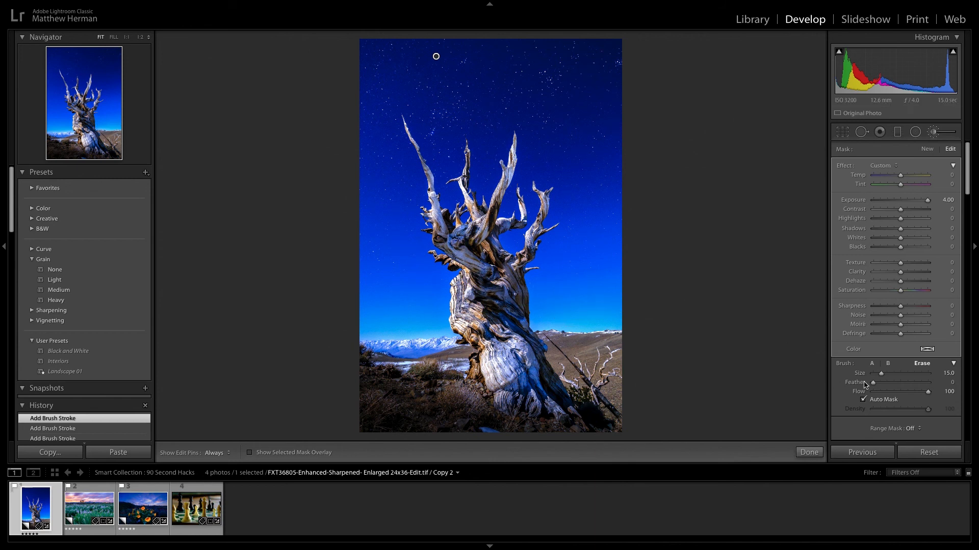
{"action": "scroll", "coordinate": [861, 388], "scroll_direction": "down", "scroll_amount": 2}
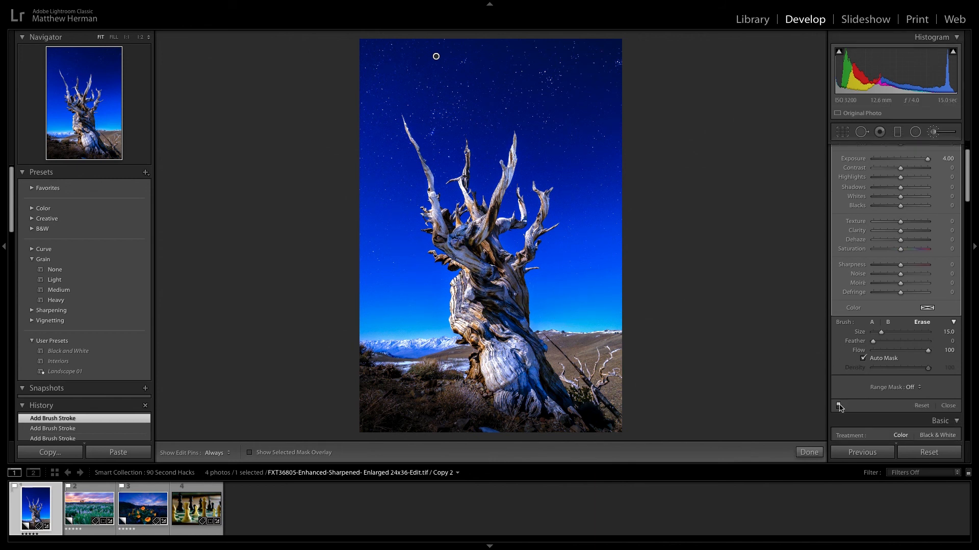
{"action": "left_click", "coordinate": [839, 406]}
{"action": "left_click", "coordinate": [839, 407]}
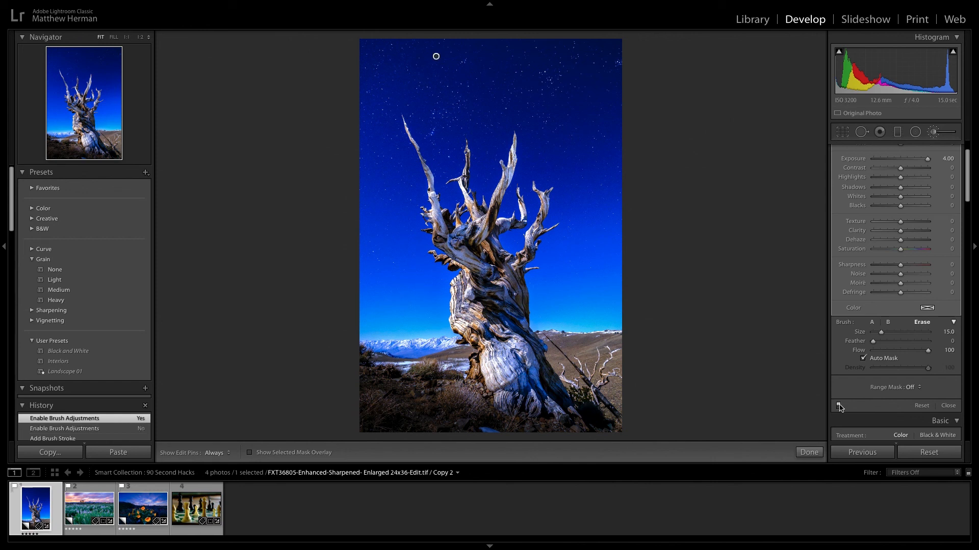